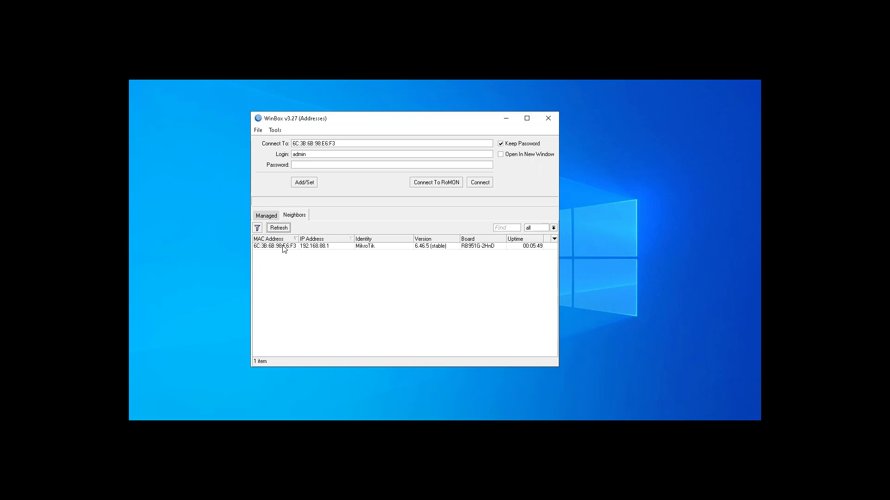
Connect to the discovered MikroTik RB951G-2HnD router with the admin login
{"action": "left_click", "coordinate": [284, 246]}
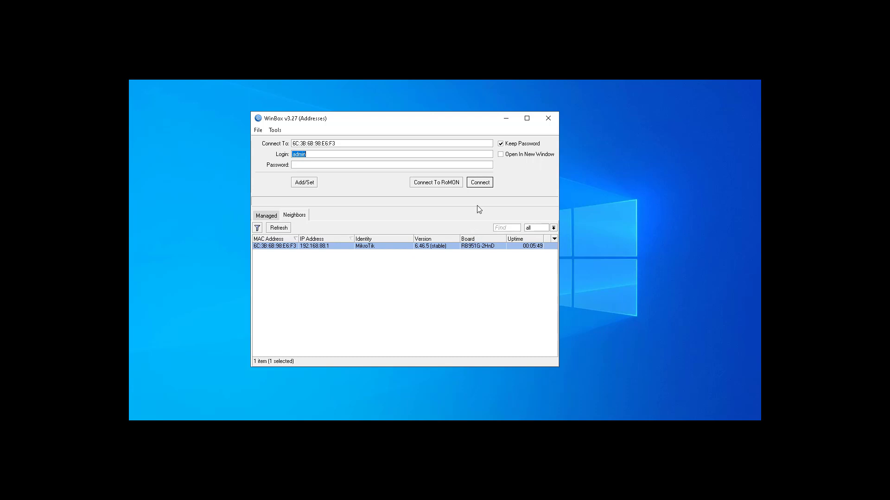
{"action": "left_click", "coordinate": [308, 156]}
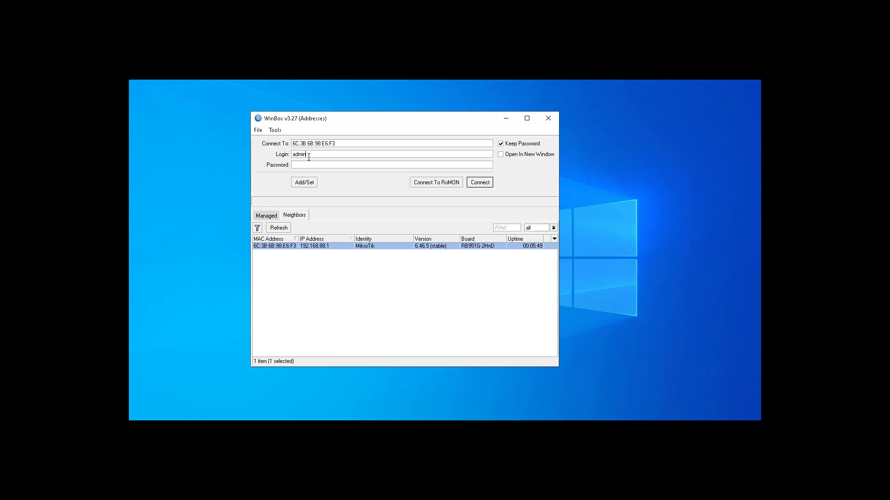
{"action": "left_click", "coordinate": [481, 182]}
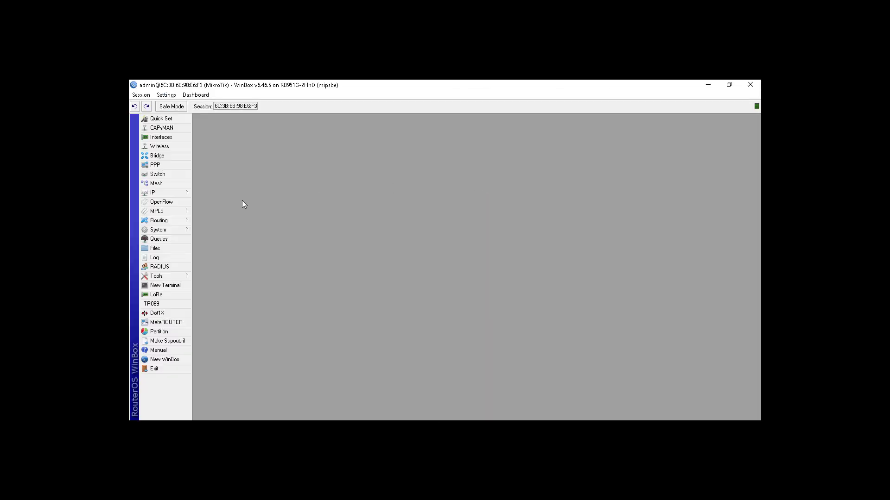
View the router's current IP address list and close it
{"action": "left_click", "coordinate": [180, 196]}
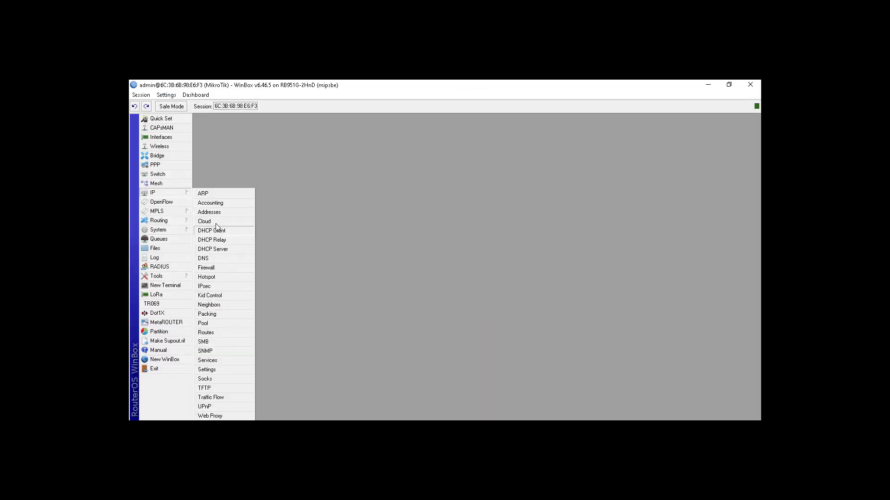
{"action": "left_click", "coordinate": [209, 212]}
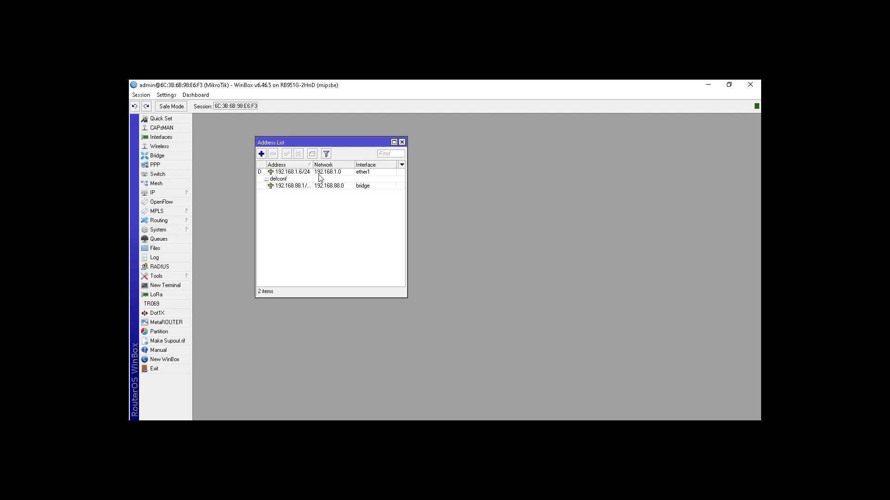
{"action": "left_click", "coordinate": [401, 142]}
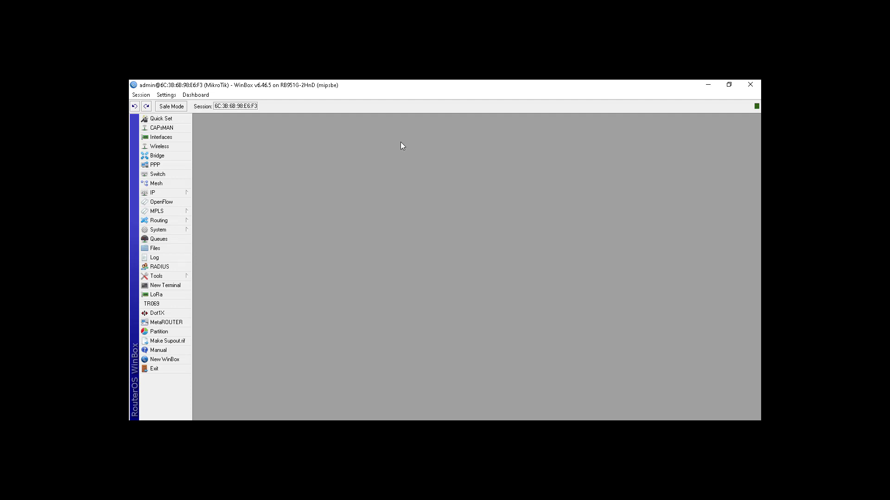
Reset the router's configuration with No Default Configuration enabled and confirm the reboot
{"action": "left_click", "coordinate": [184, 231]}
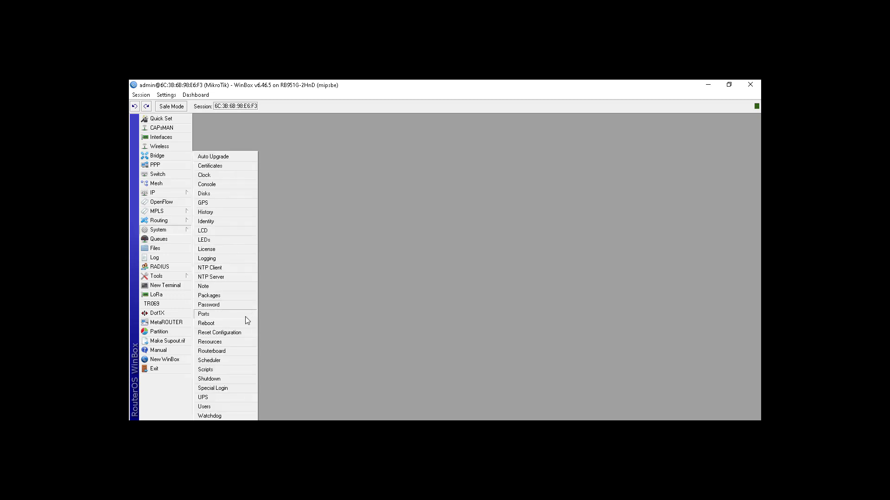
{"action": "left_click", "coordinate": [220, 332]}
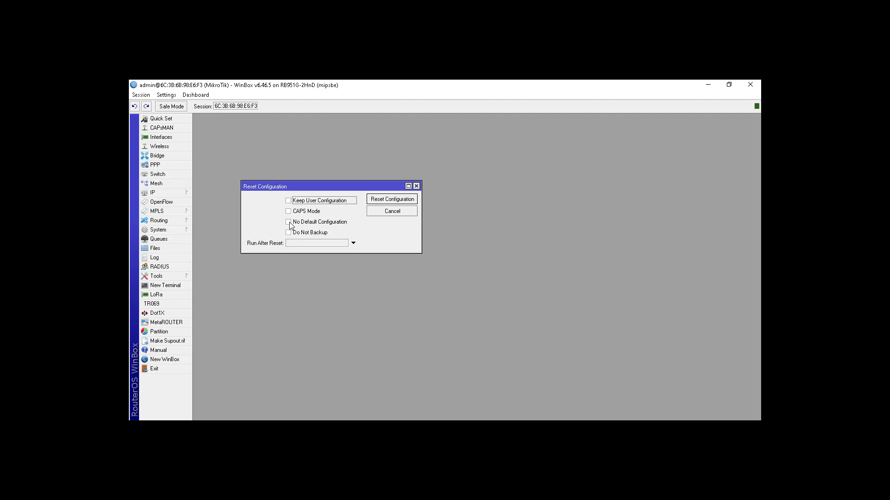
{"action": "left_click", "coordinate": [289, 223]}
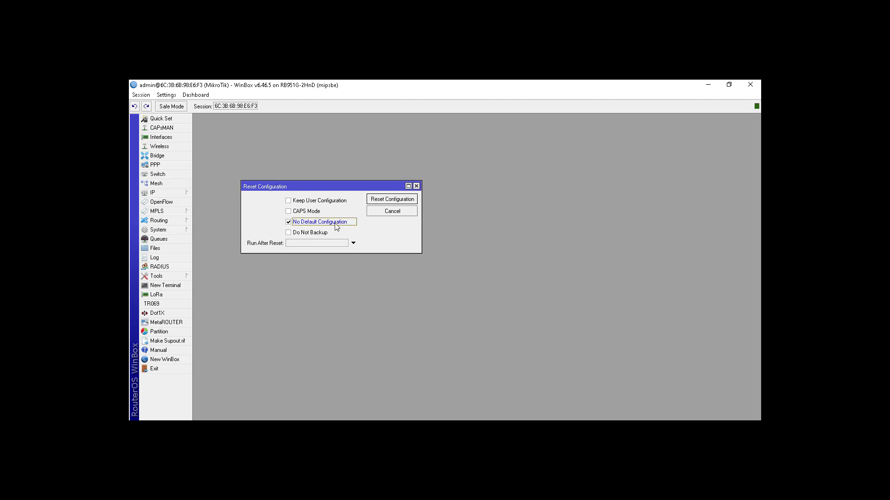
{"action": "left_click", "coordinate": [379, 202]}
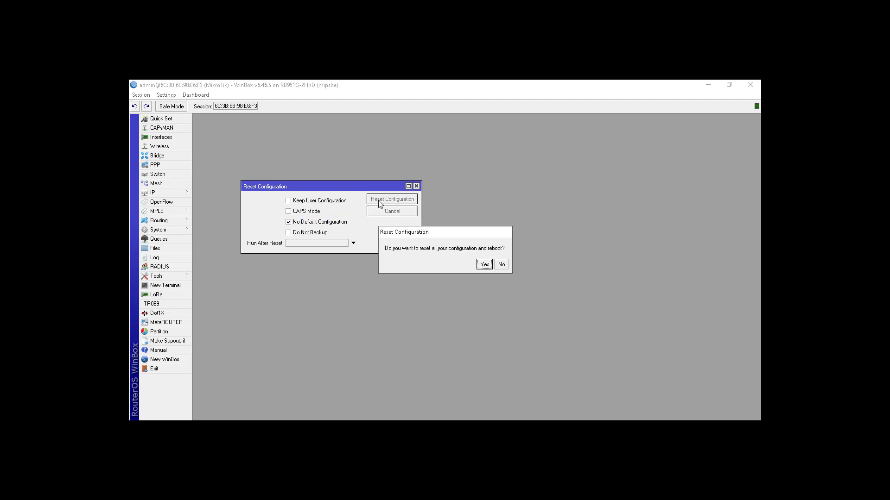
{"action": "left_click", "coordinate": [483, 265]}
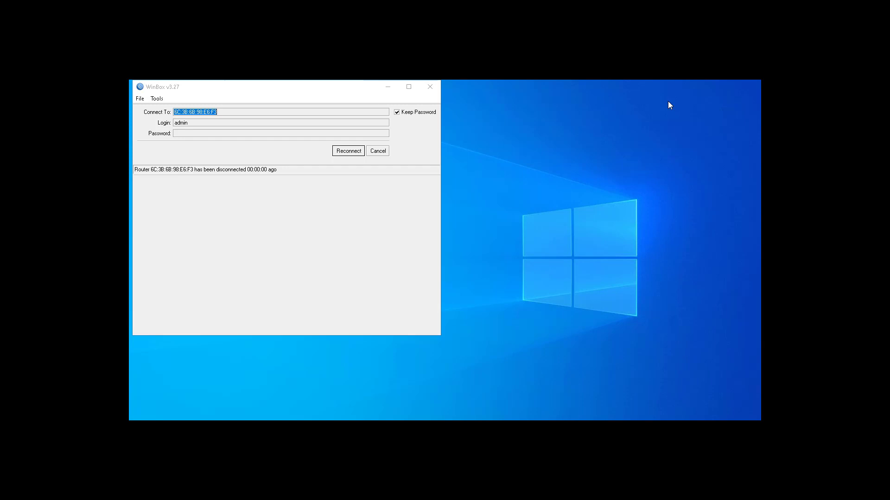
Move the disconnected login window toward the middle of the desktop and reconnect to the router
{"action": "double_click", "coordinate": [349, 90]}
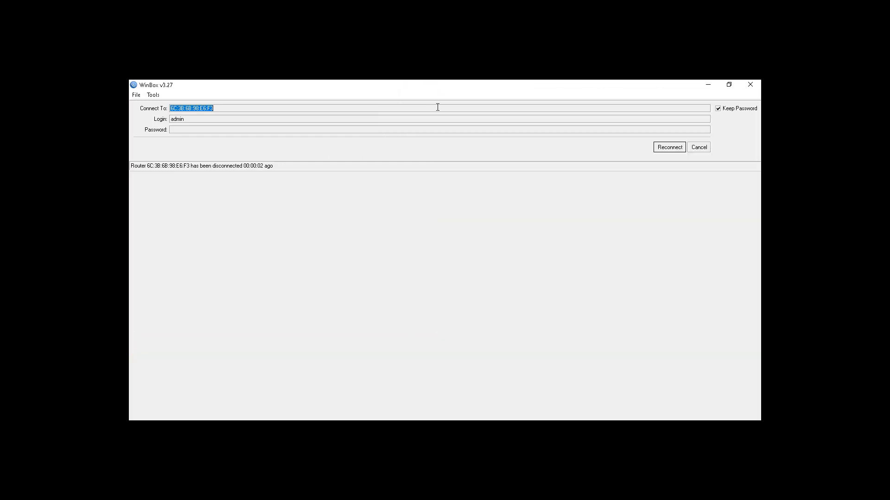
{"action": "left_click", "coordinate": [728, 85]}
{"action": "left_click_drag", "start_coordinate": [310, 92], "coordinate": [472, 120]}
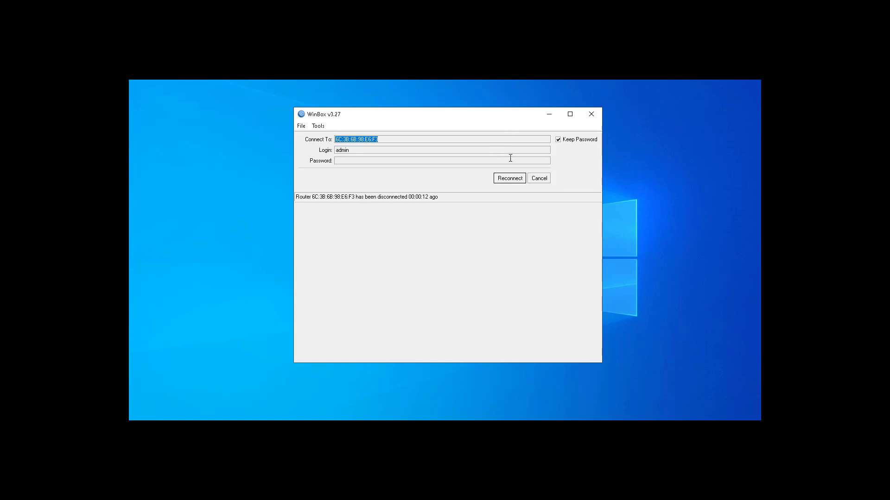
{"action": "left_click", "coordinate": [511, 182]}
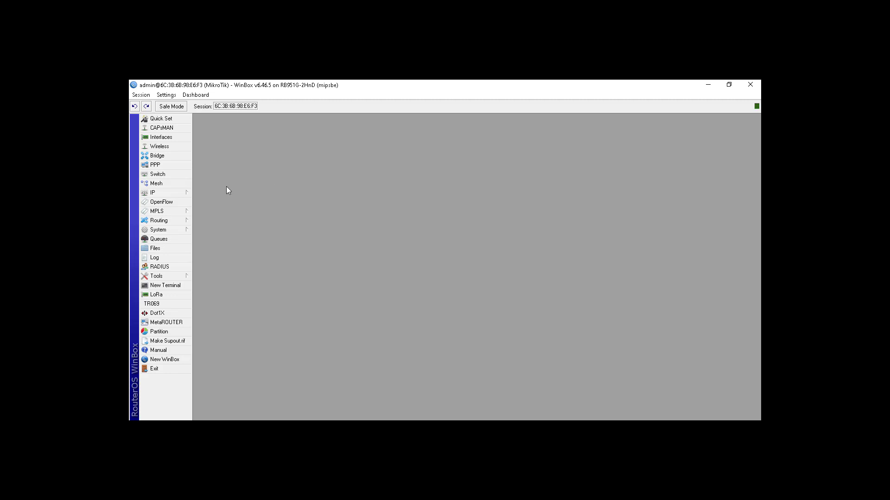
Try to add a DHCP client on the ether1 interface
{"action": "left_click", "coordinate": [168, 194]}
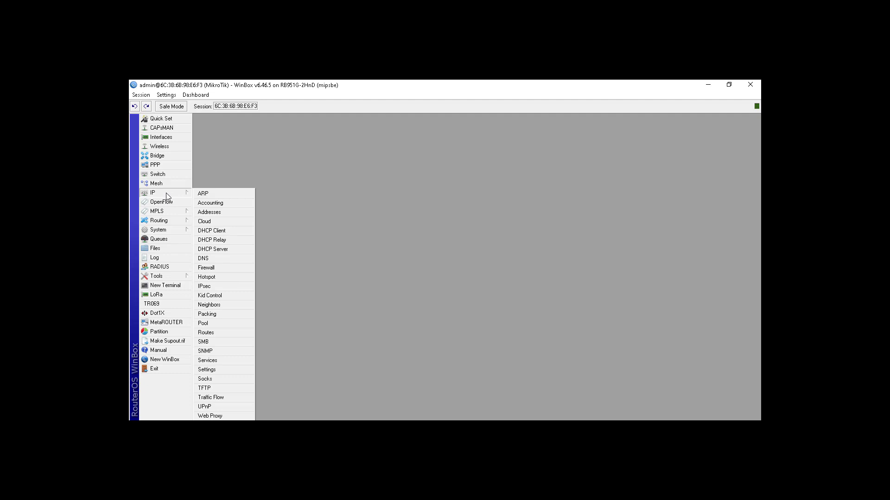
{"action": "left_click", "coordinate": [230, 231]}
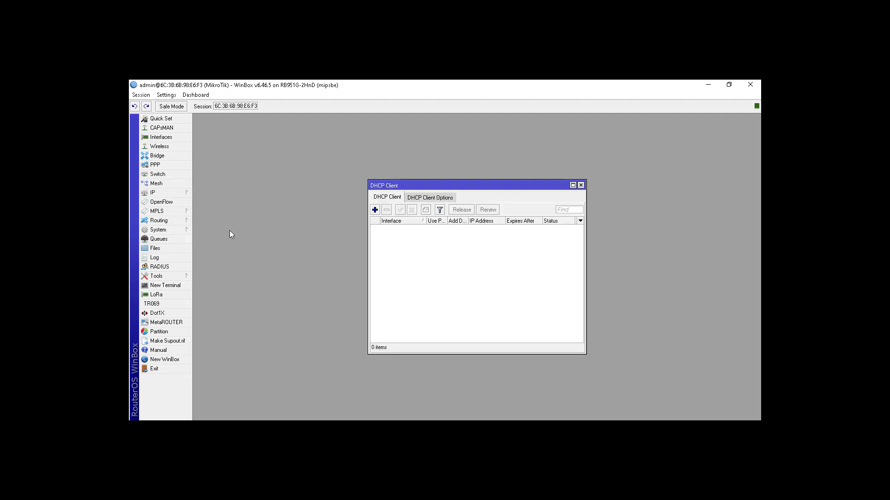
{"action": "left_click", "coordinate": [377, 209]}
{"action": "left_click", "coordinate": [481, 227]}
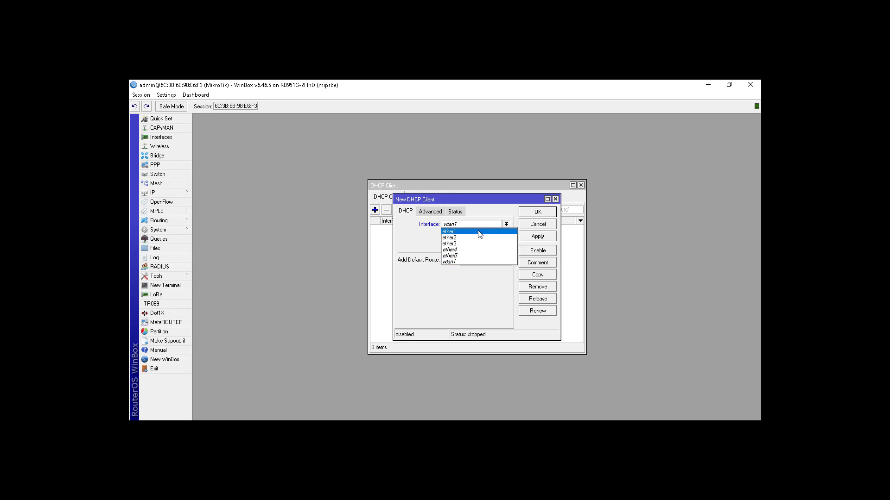
{"action": "left_click", "coordinate": [479, 234]}
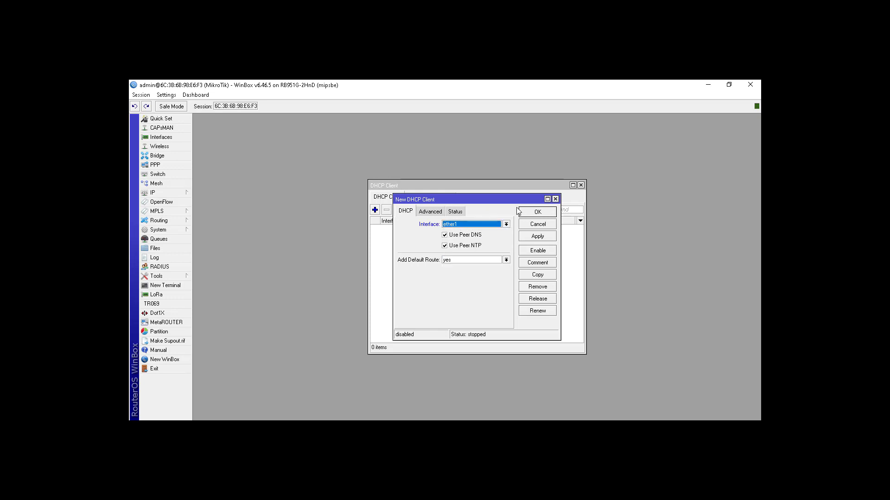
{"action": "left_click", "coordinate": [531, 215]}
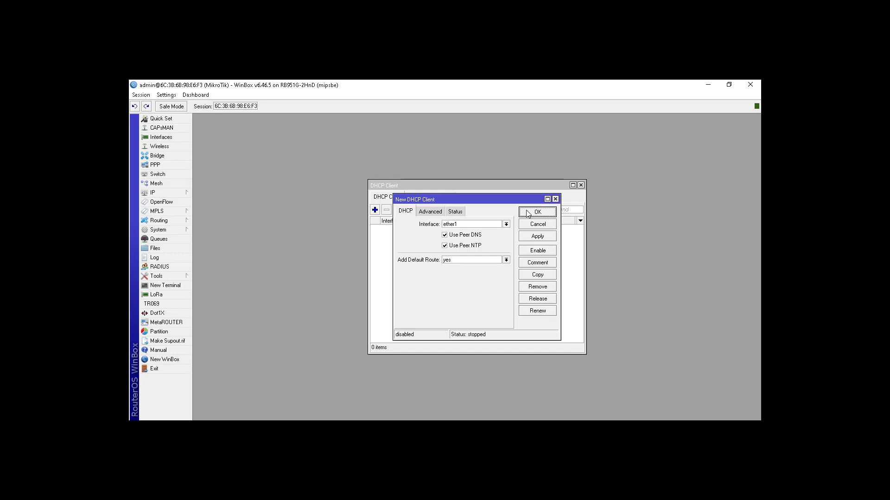
{"action": "left_click_drag", "start_coordinate": [514, 199], "coordinate": [513, 223]}
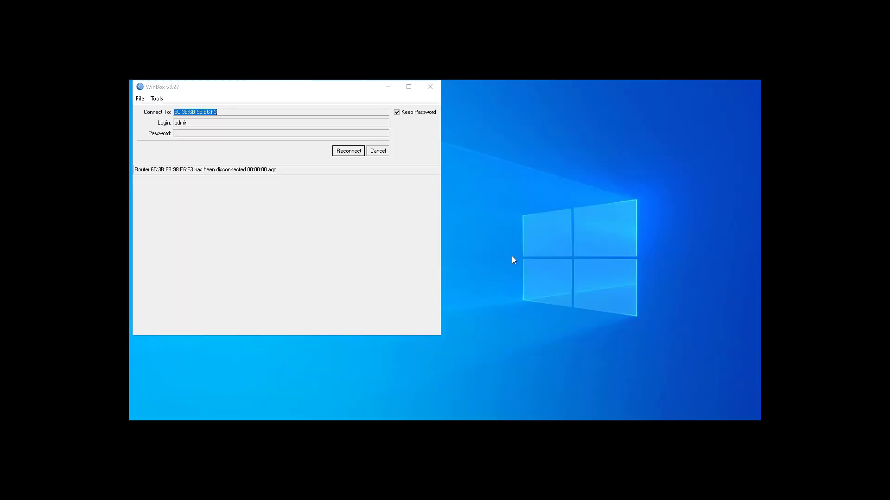
Reconnect to the router and add a DHCP client on ether1, keeping the default peer DNS, NTP and route options
{"action": "left_click", "coordinate": [351, 154]}
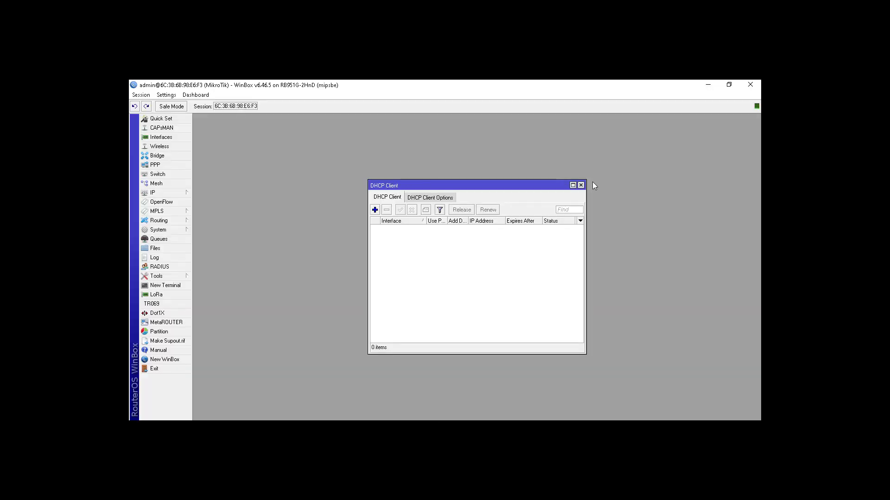
{"action": "left_click", "coordinate": [375, 210]}
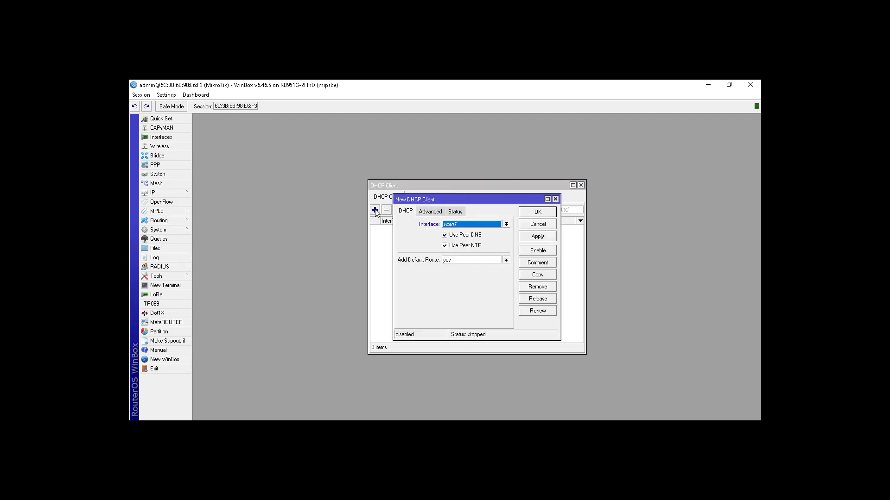
{"action": "left_click", "coordinate": [453, 225]}
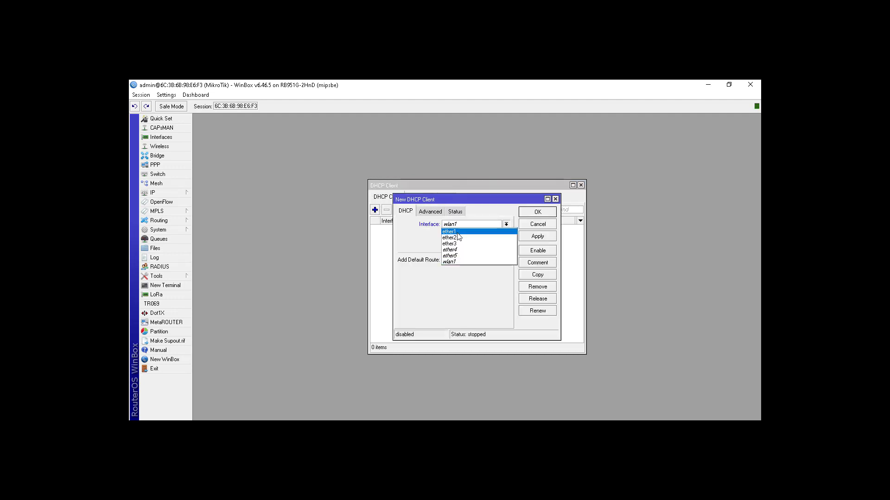
{"action": "left_click", "coordinate": [457, 232]}
{"action": "left_click", "coordinate": [542, 214]}
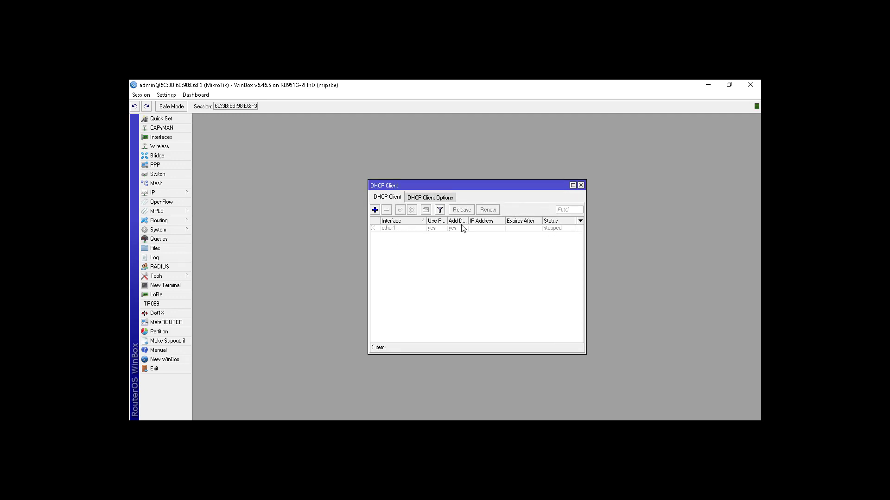
Enable the ether1 DHCP client and close the DHCP client list
{"action": "left_click", "coordinate": [408, 230]}
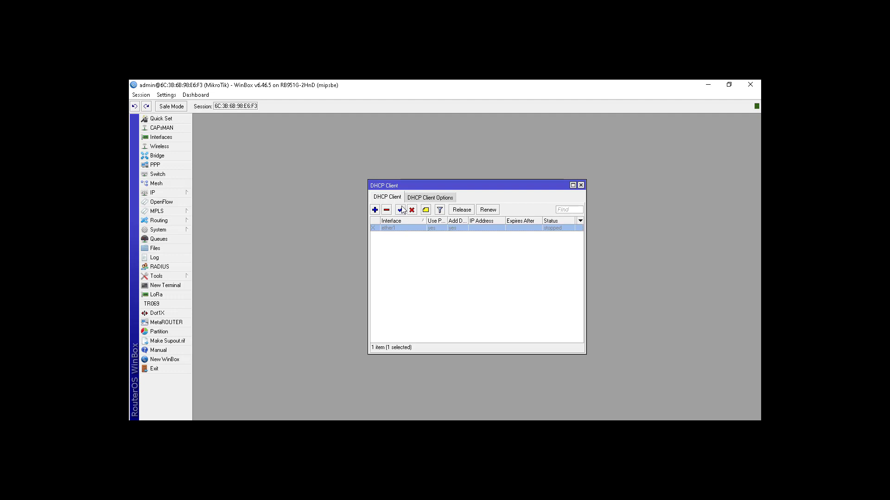
{"action": "left_click", "coordinate": [401, 210]}
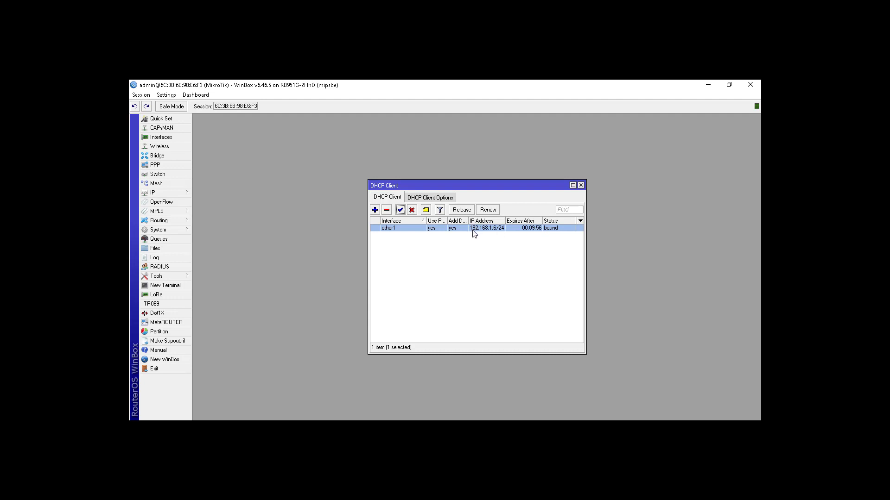
{"action": "left_click", "coordinate": [582, 185]}
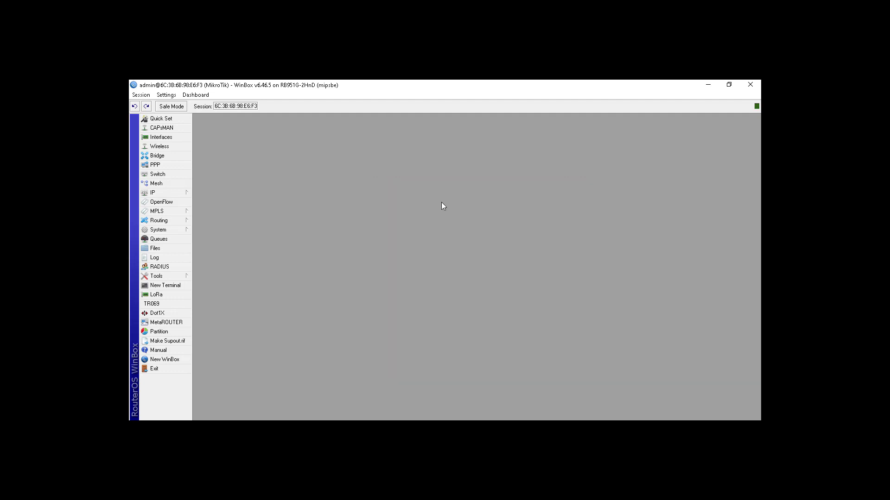
Add the IP address 192.168.102.1/24 on interface ether2 and widen the address list's Address column
{"action": "left_click", "coordinate": [176, 193]}
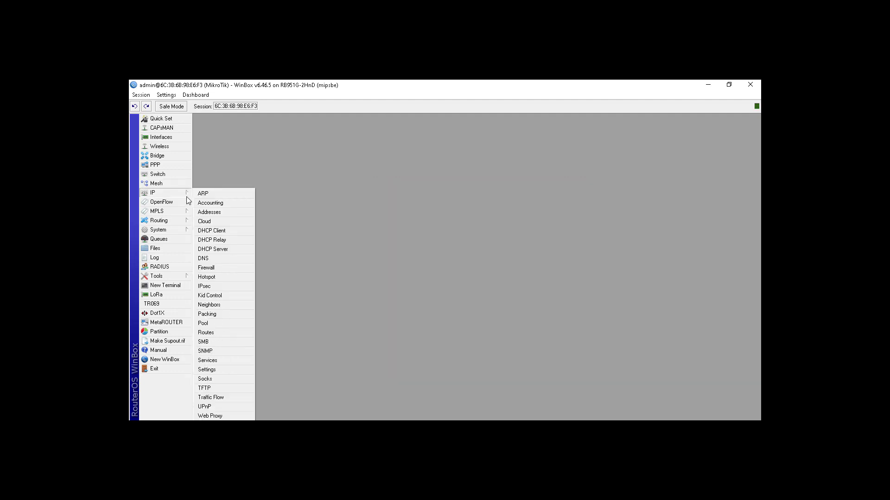
{"action": "left_click", "coordinate": [206, 211]}
{"action": "left_click_drag", "start_coordinate": [284, 142], "coordinate": [394, 176]}
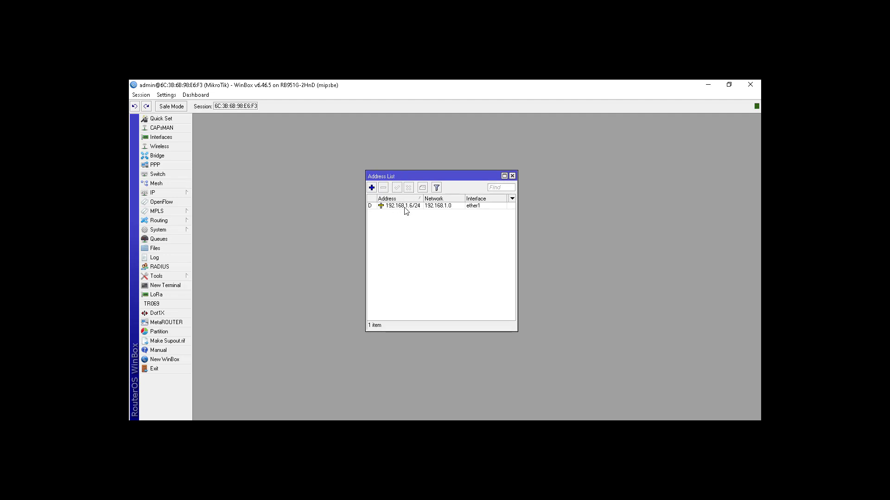
{"action": "left_click", "coordinate": [372, 187]}
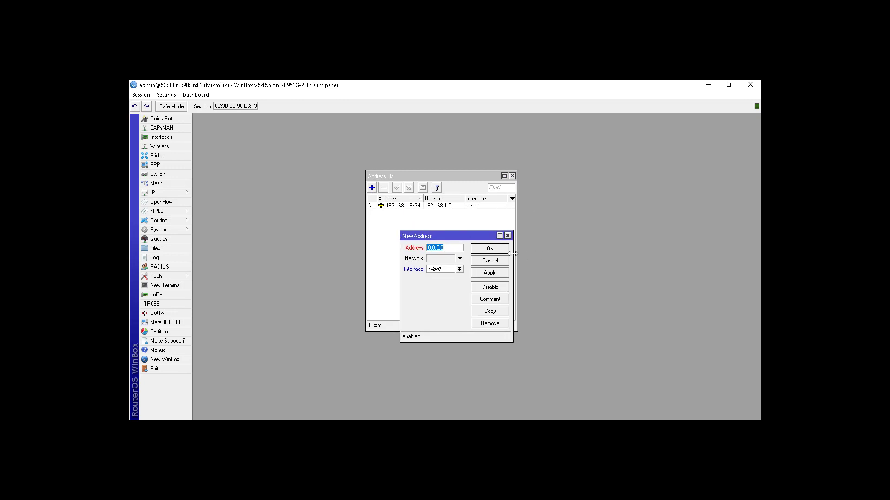
{"action": "left_click_drag", "start_coordinate": [515, 253], "coordinate": [563, 253]}
{"action": "type", "text": "192"}
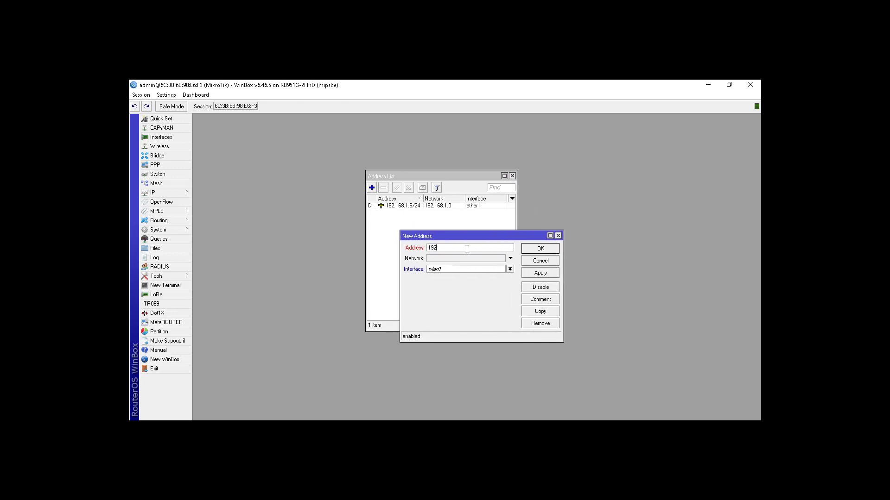
{"action": "type", "text": ".168.102.1/24"}
{"action": "left_click", "coordinate": [509, 269]}
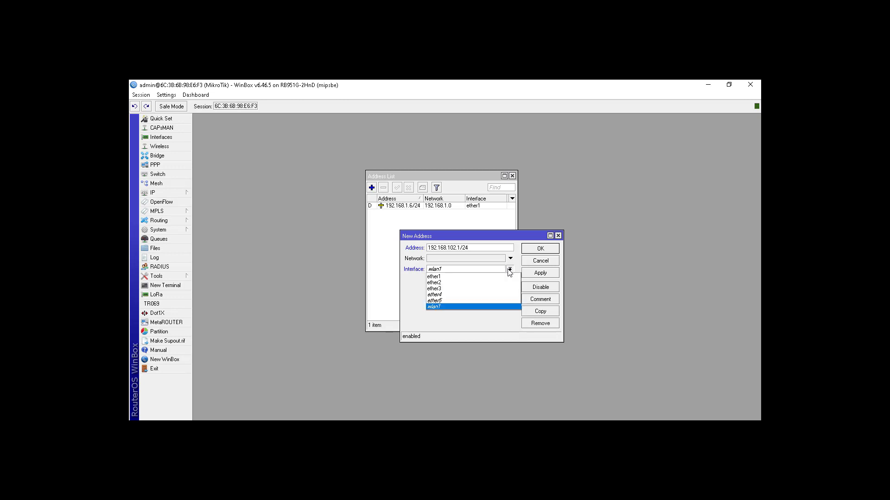
{"action": "left_click", "coordinate": [489, 282]}
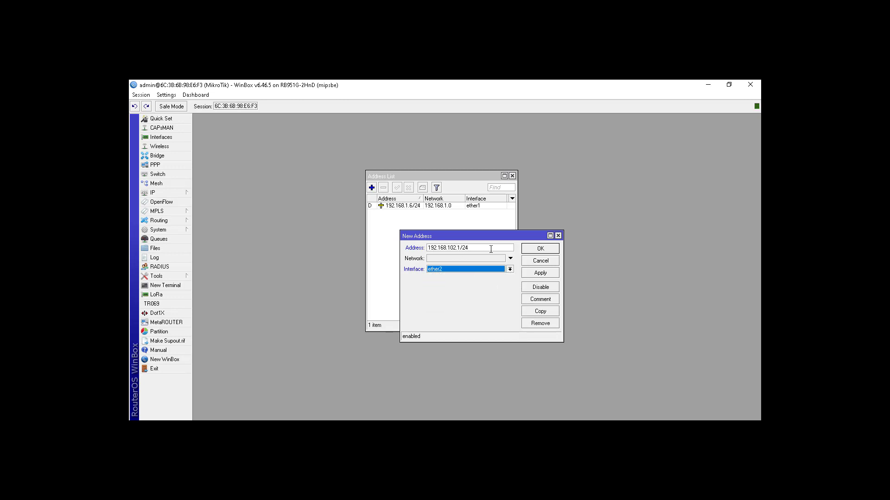
{"action": "left_click", "coordinate": [534, 251]}
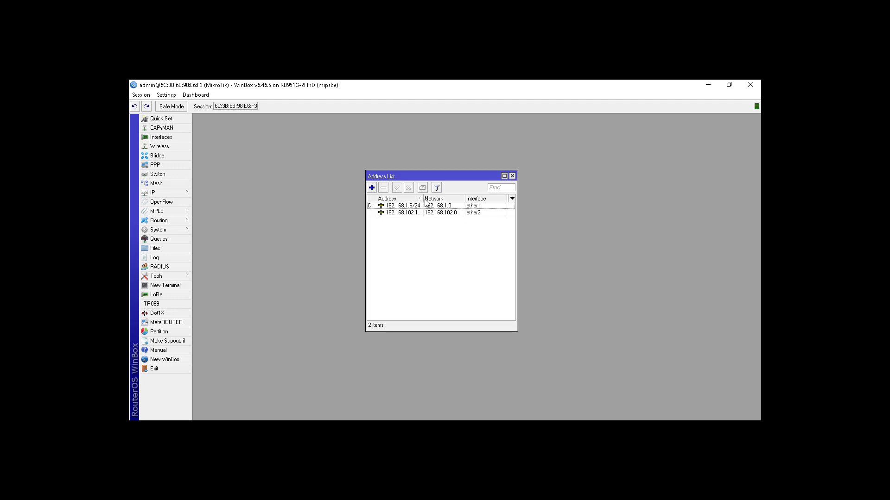
{"action": "left_click_drag", "start_coordinate": [423, 200], "coordinate": [428, 200]}
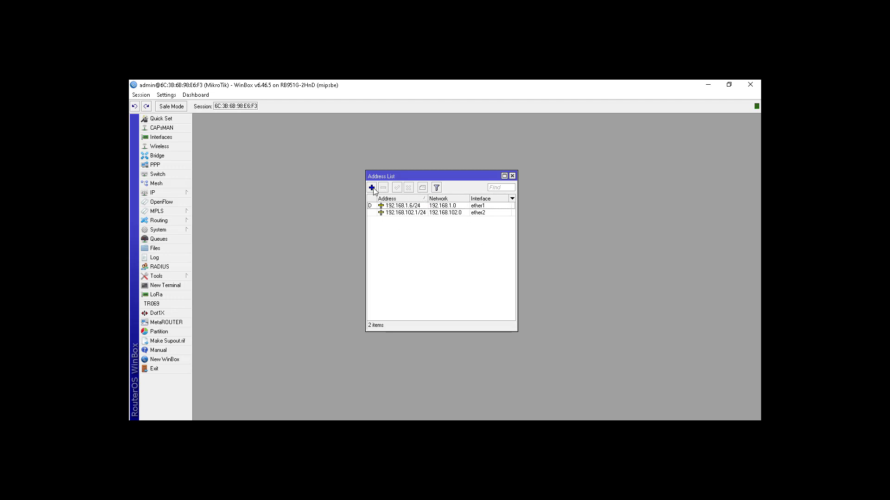
Add the IP address 192.168.103.1/24 on interface ether3
{"action": "left_click", "coordinate": [371, 188]}
{"action": "type", "text": "192.168"}
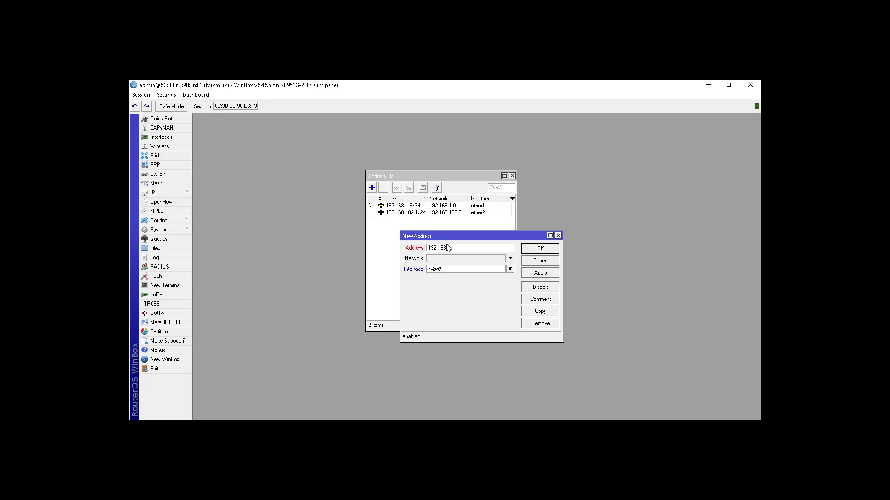
{"action": "type", "text": ".103.1/24"}
{"action": "left_click", "coordinate": [467, 270]}
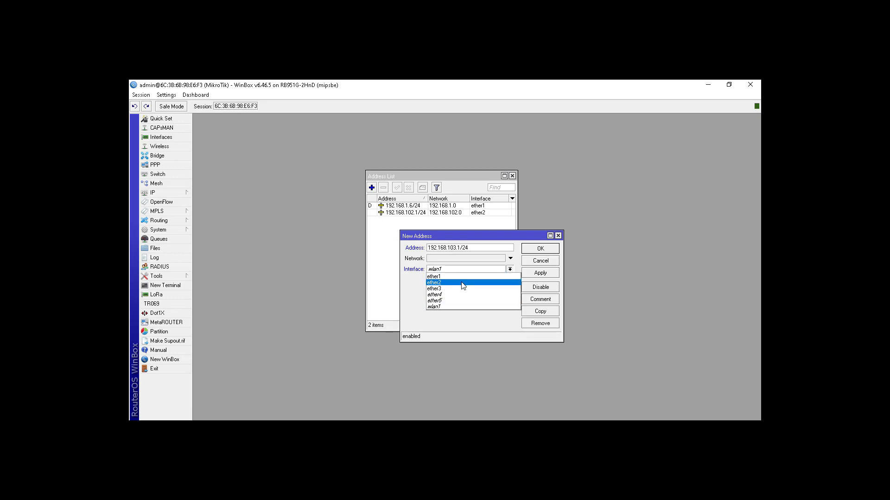
{"action": "left_click", "coordinate": [461, 289]}
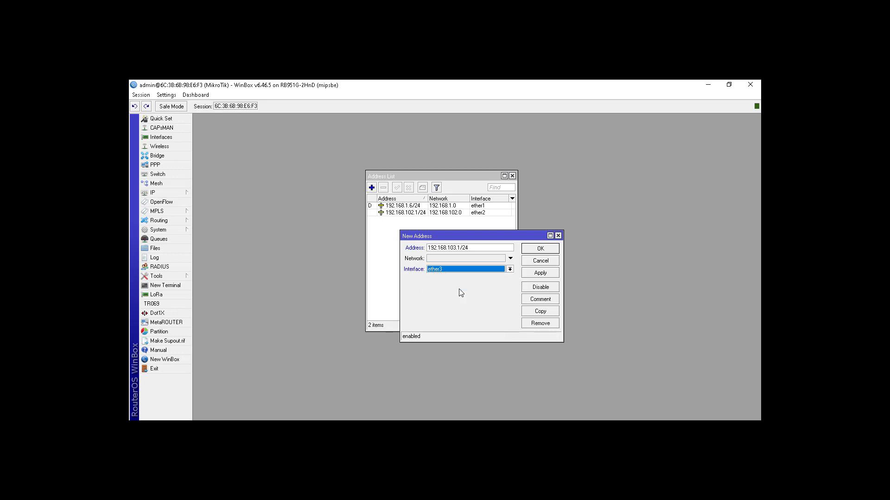
{"action": "left_click", "coordinate": [532, 249]}
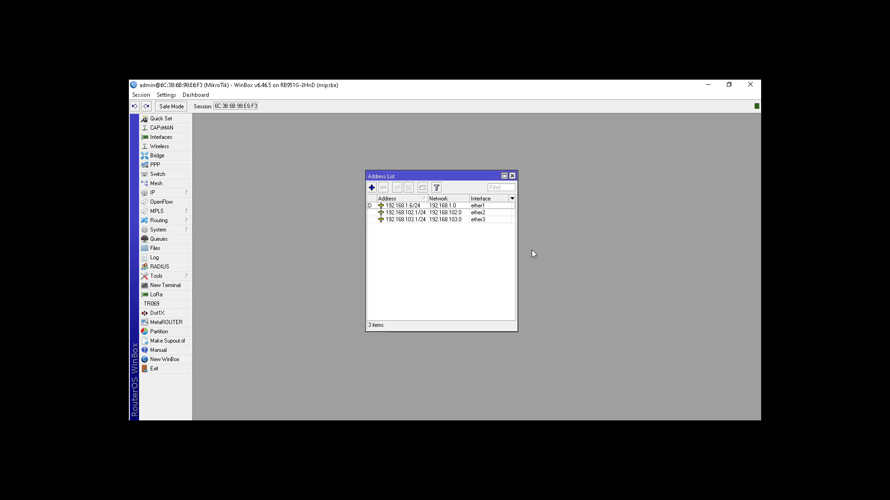
Add the IP address 192.168.104.1/24 on interface ether4
{"action": "left_click", "coordinate": [371, 188]}
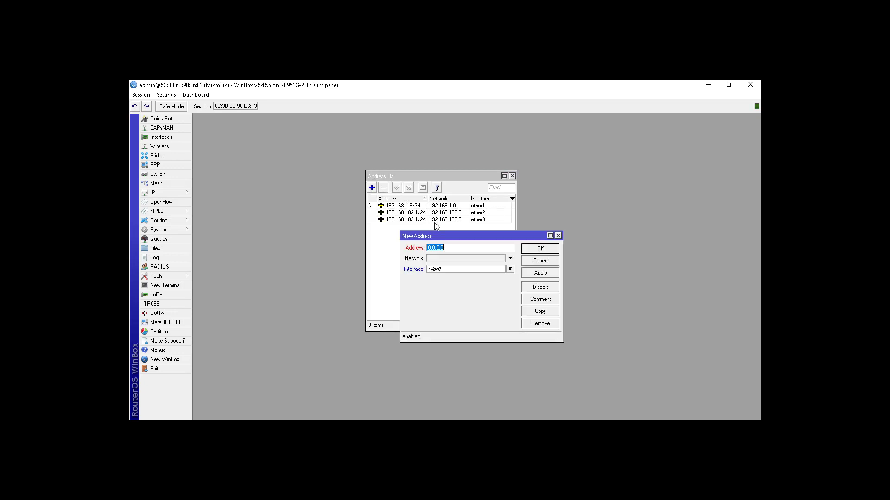
{"action": "type", "text": "192.168.104.1/24"}
{"action": "left_click", "coordinate": [462, 273]}
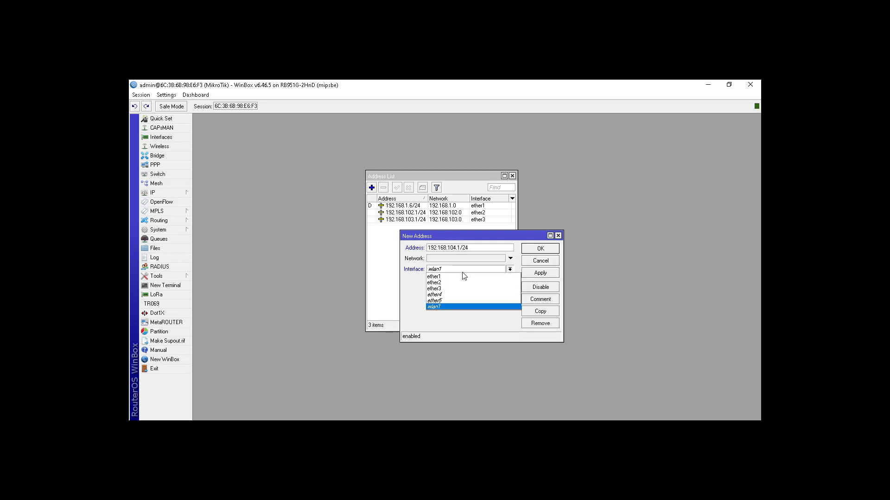
{"action": "left_click", "coordinate": [457, 297]}
{"action": "left_click", "coordinate": [530, 250]}
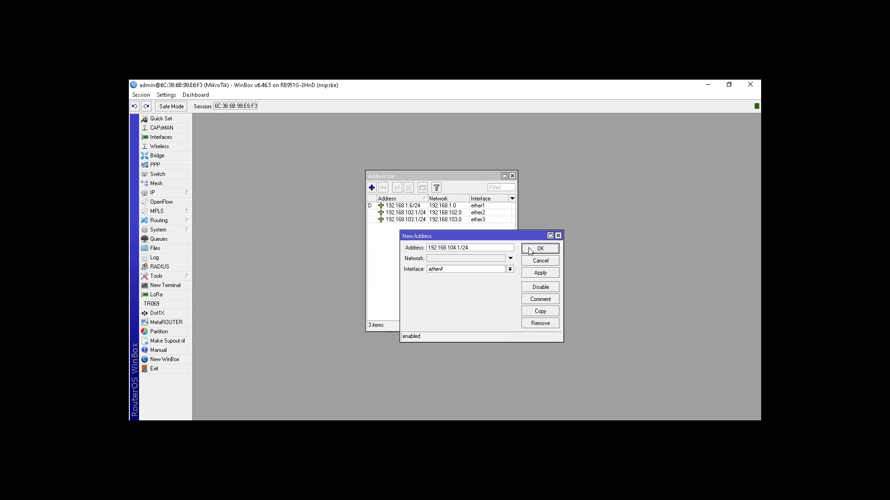
Add the IP address 192.168.105.1/24 on interface ether5
{"action": "left_click", "coordinate": [372, 187]}
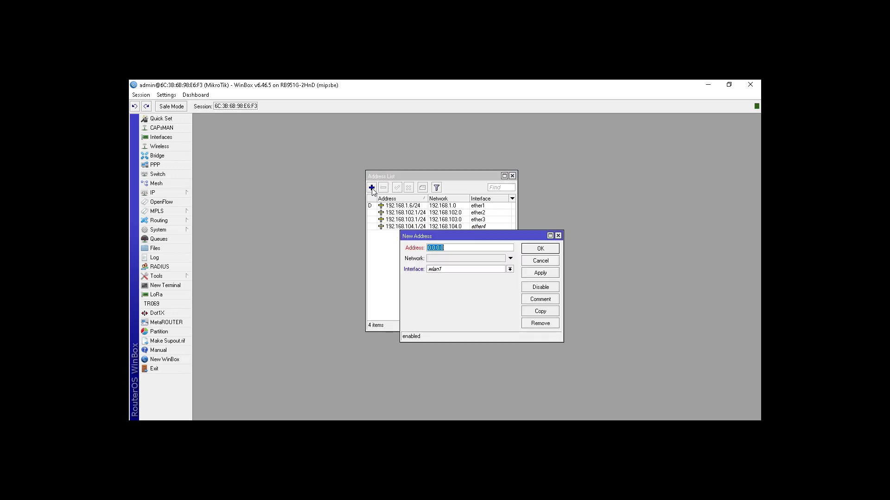
{"action": "type", "text": "192.168.105.1/24"}
{"action": "left_click", "coordinate": [475, 269]}
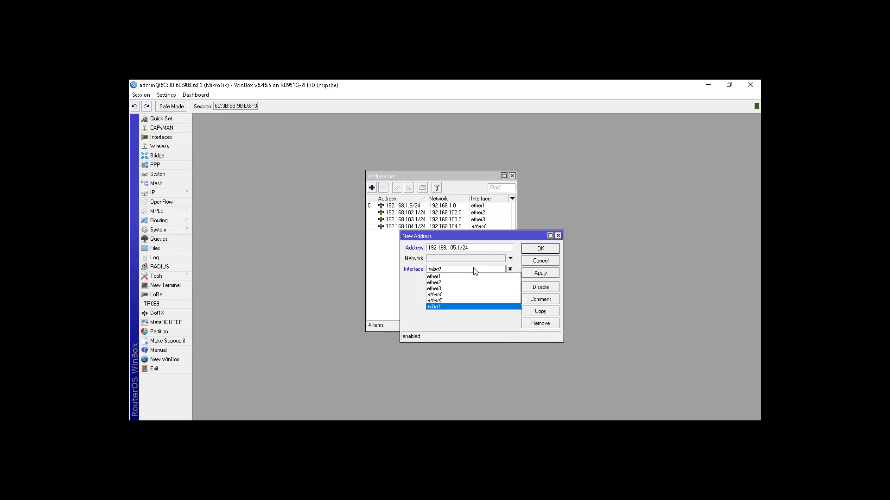
{"action": "left_click", "coordinate": [462, 301]}
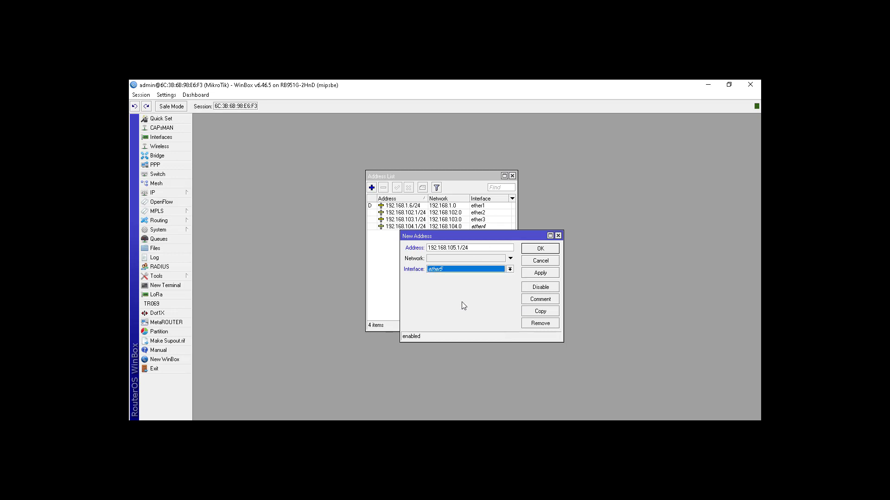
{"action": "left_click", "coordinate": [540, 249]}
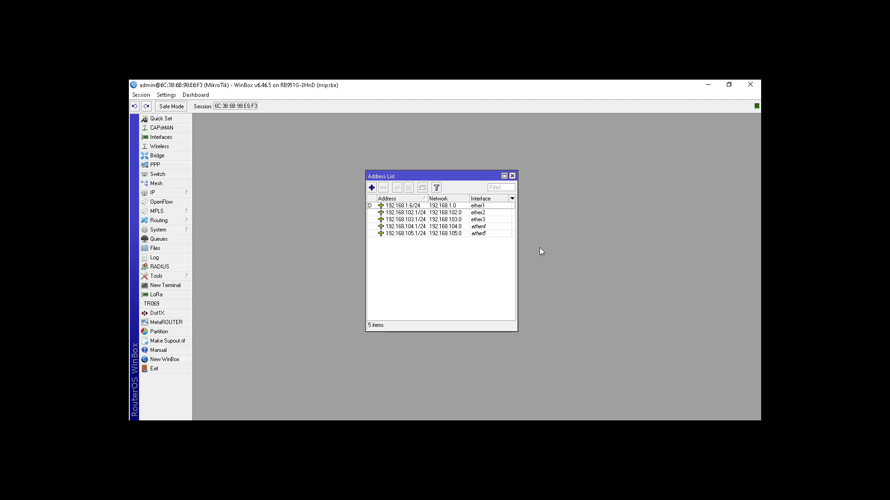
Add the IP address 192.168.106.1/24 on interface wlan1 and close the address list
{"action": "left_click", "coordinate": [372, 187]}
{"action": "type", "text": "19"}
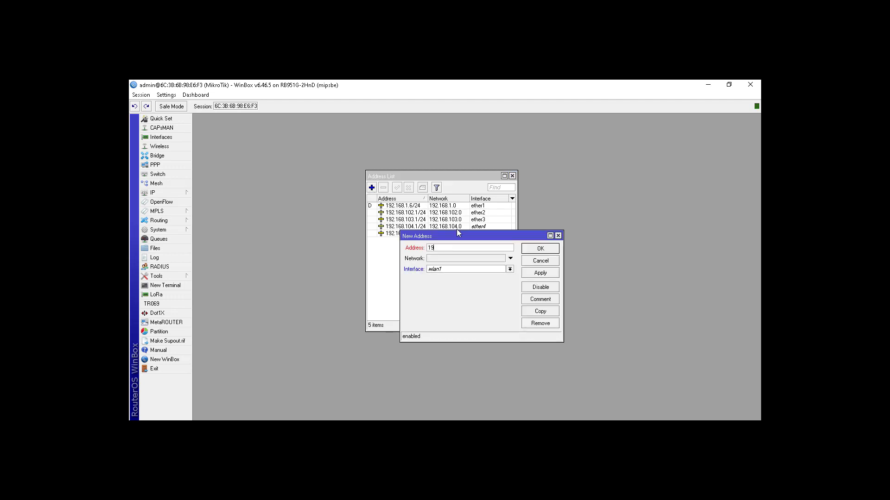
{"action": "type", "text": "2.168.106.1/24"}
{"action": "left_click", "coordinate": [471, 270]}
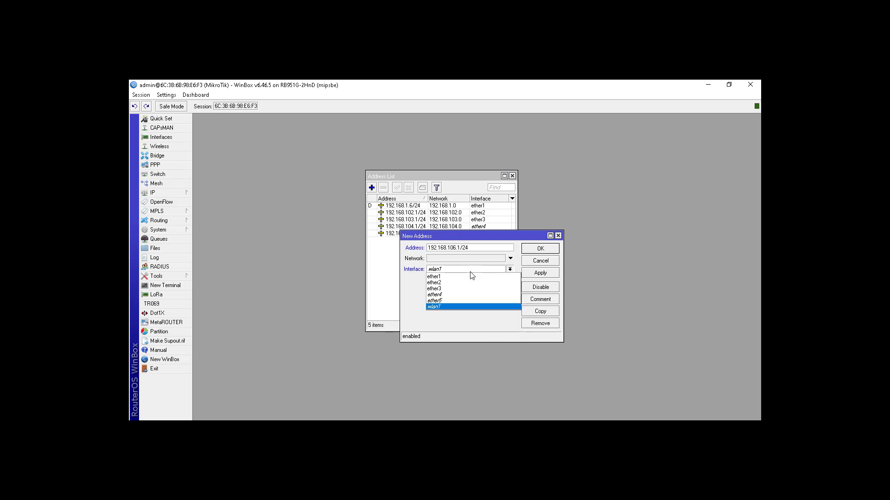
{"action": "left_click", "coordinate": [461, 306]}
{"action": "left_click", "coordinate": [537, 250]}
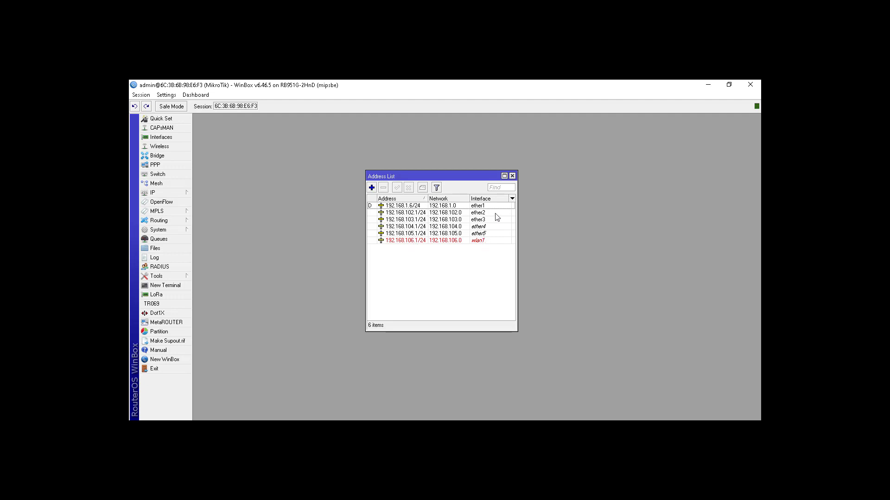
{"action": "left_click", "coordinate": [513, 176]}
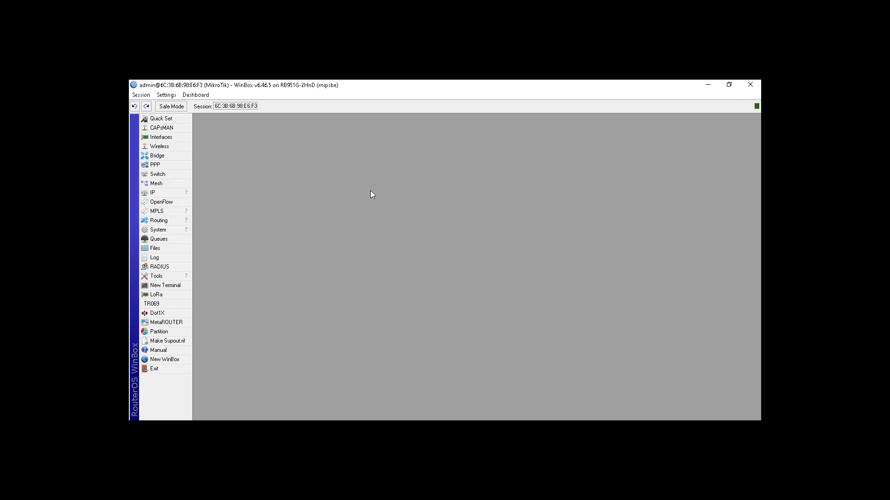
Start a new firewall NAT rule in the srcnat chain with ether1 as the outgoing interface
{"action": "left_click", "coordinate": [182, 193]}
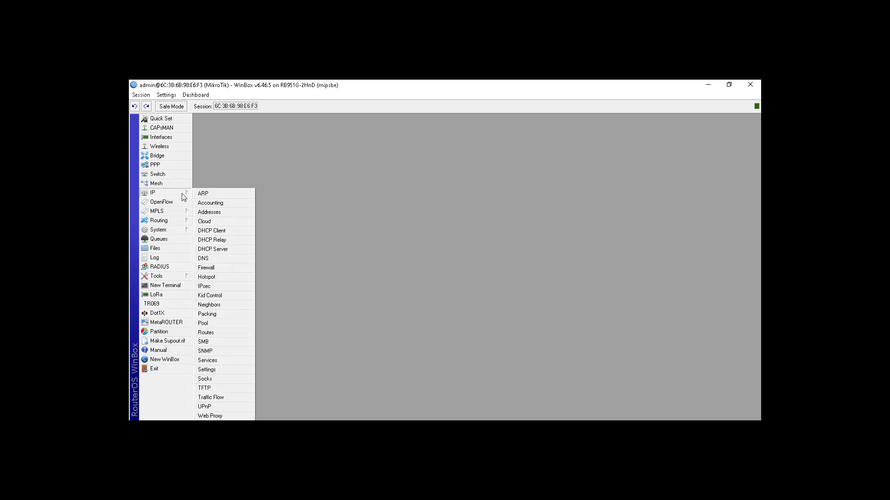
{"action": "left_click", "coordinate": [227, 267]}
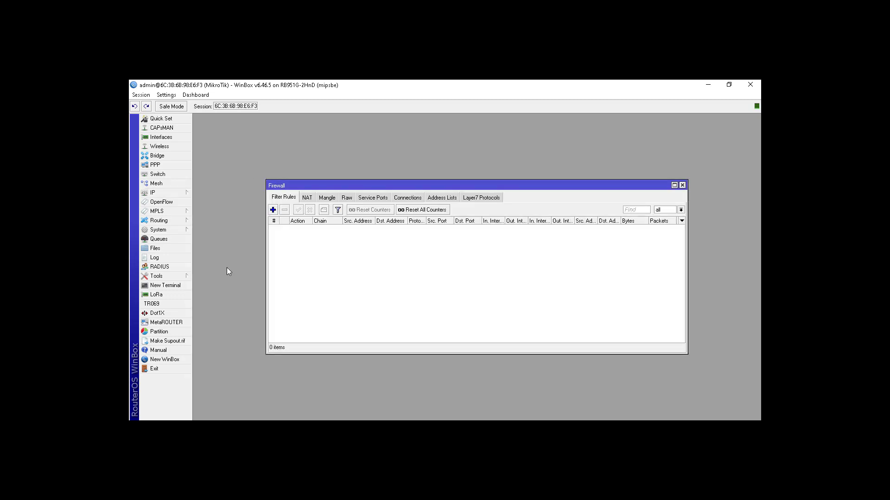
{"action": "left_click", "coordinate": [307, 199]}
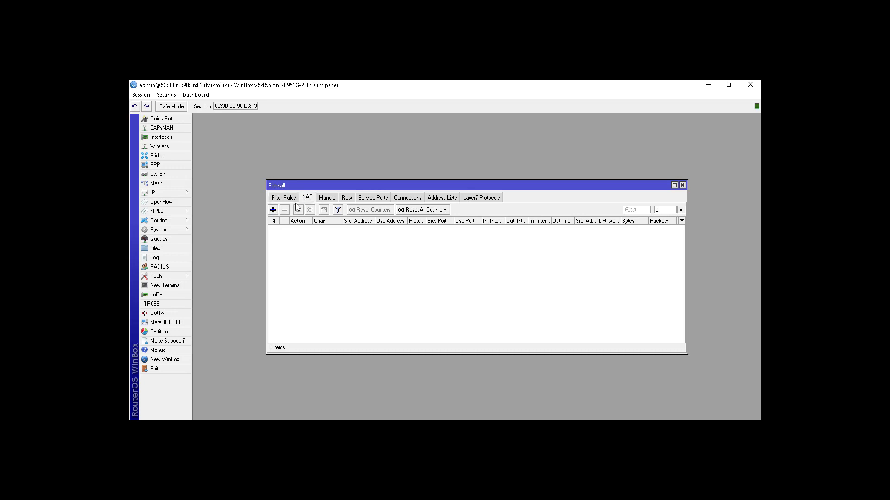
{"action": "left_click", "coordinate": [272, 210]}
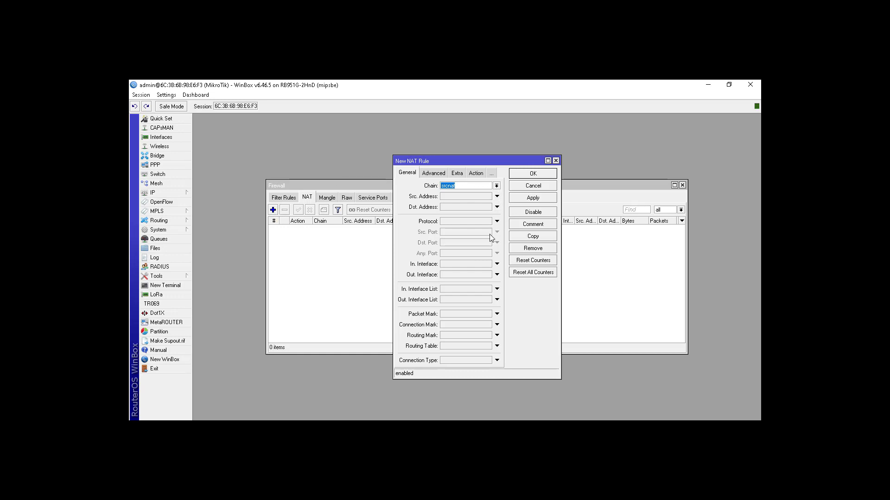
{"action": "left_click", "coordinate": [497, 275]}
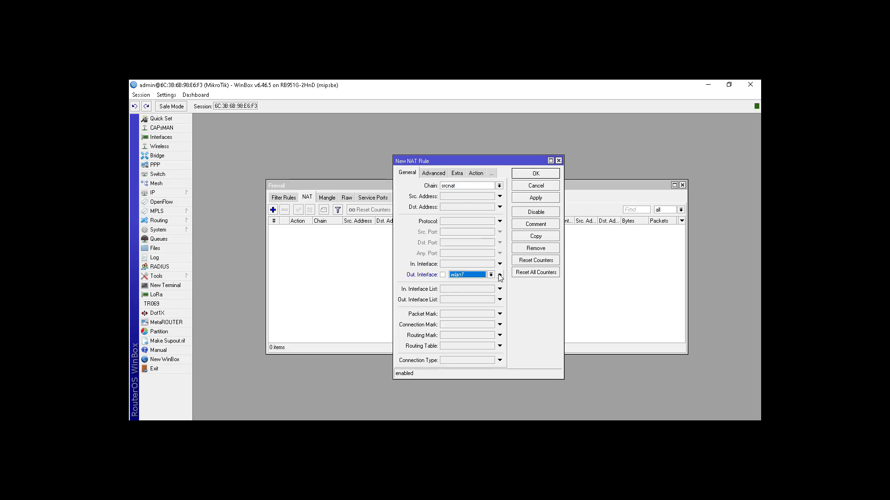
{"action": "left_click", "coordinate": [490, 275]}
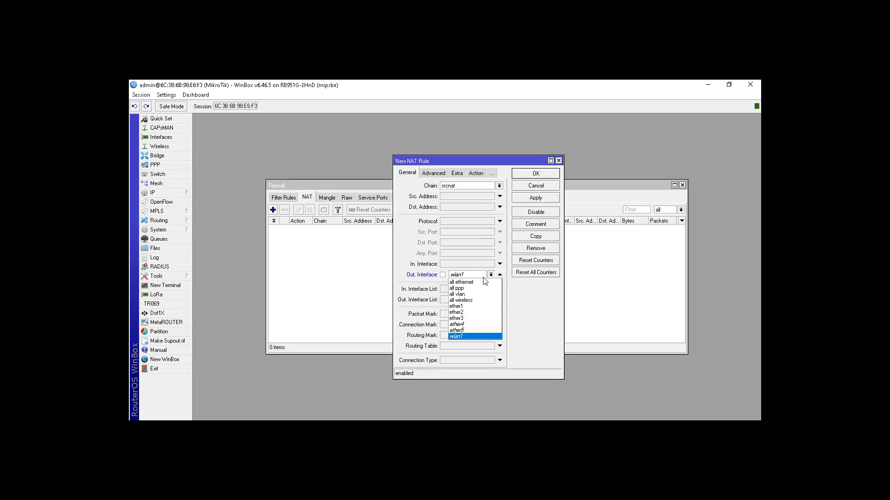
{"action": "left_click", "coordinate": [477, 308]}
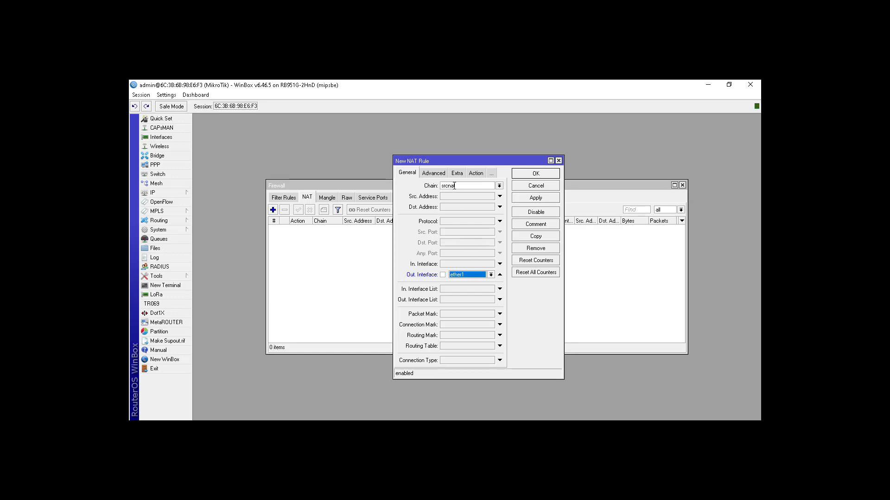
Set the NAT rule's action to masquerade, save the rule and close the firewall window
{"action": "left_click", "coordinate": [471, 174]}
{"action": "left_click", "coordinate": [460, 191]}
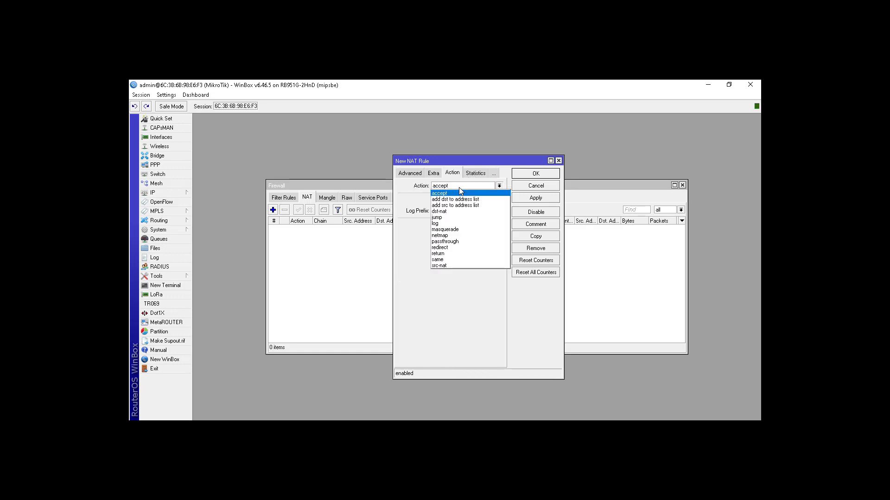
{"action": "left_click", "coordinate": [461, 230]}
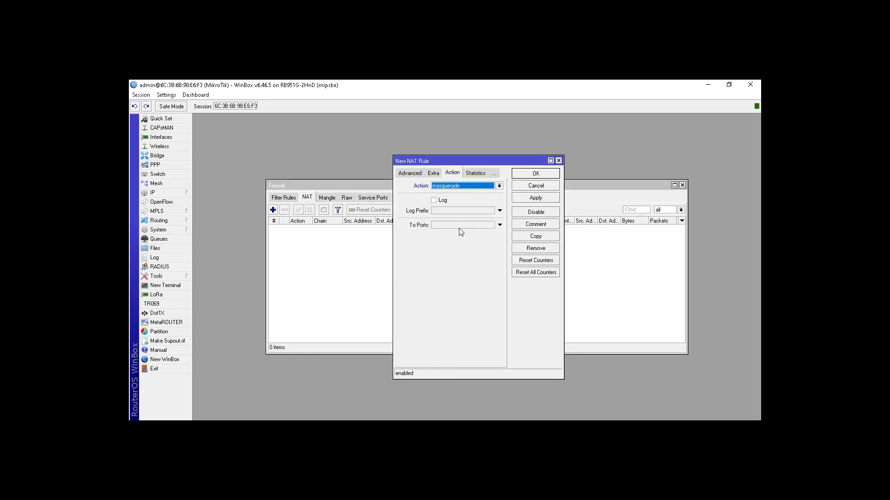
{"action": "left_click", "coordinate": [536, 173]}
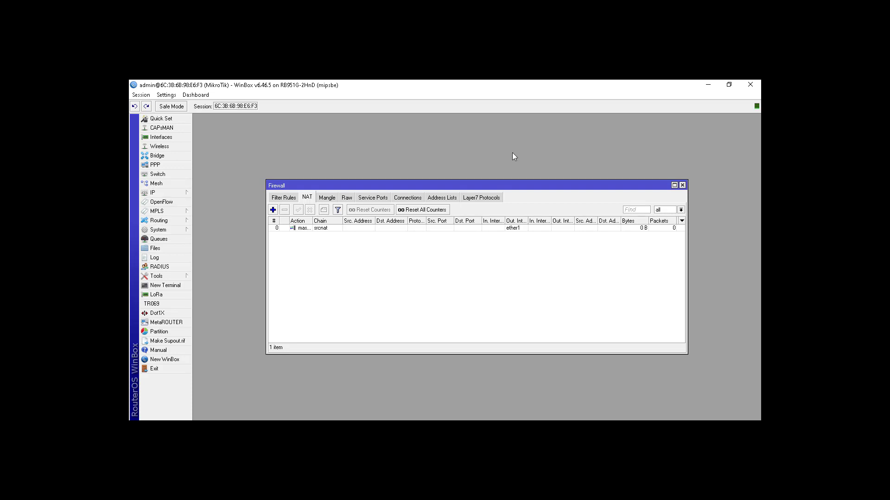
{"action": "left_click", "coordinate": [682, 185]}
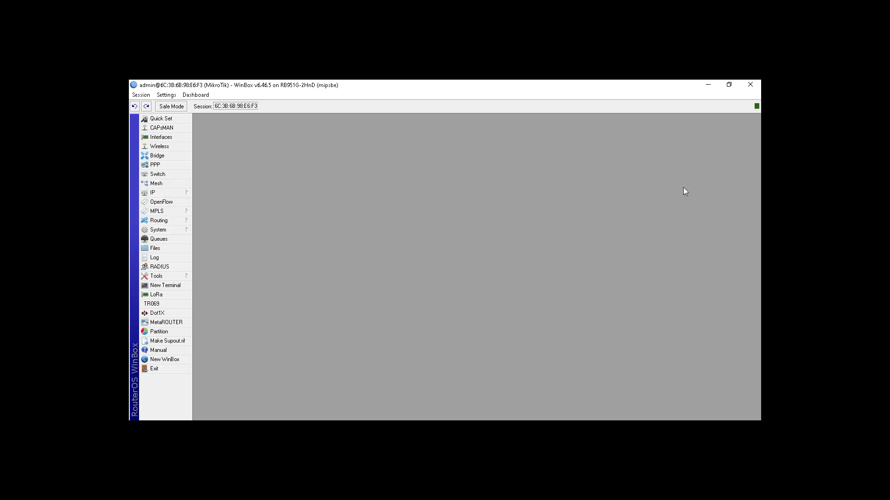
Start the DHCP server setup on ether2, accepting address space 192.168.102.0/24 and gateway 192.168.102.1
{"action": "left_click", "coordinate": [170, 192]}
{"action": "left_click", "coordinate": [242, 250]}
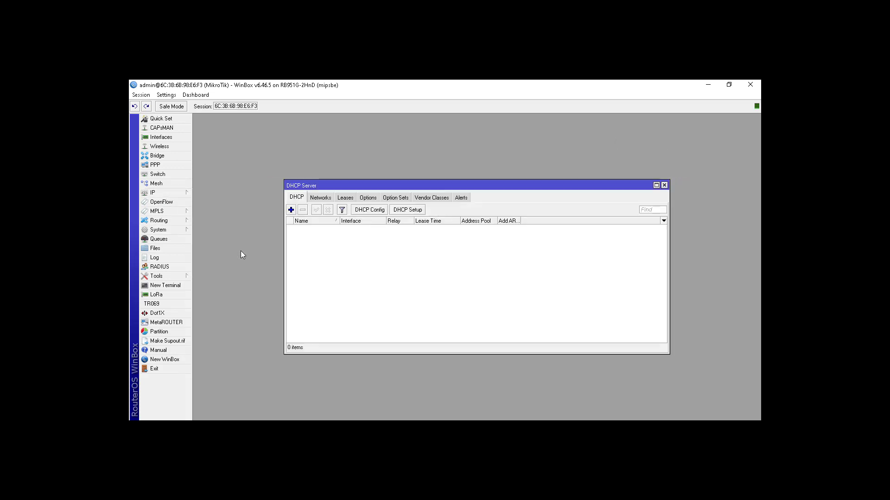
{"action": "left_click", "coordinate": [407, 210]}
{"action": "left_click", "coordinate": [492, 267]}
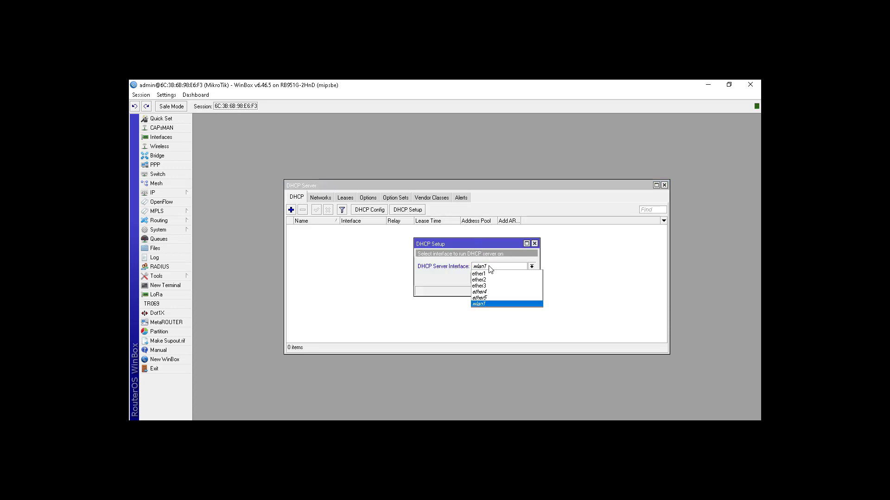
{"action": "left_click", "coordinate": [494, 279]}
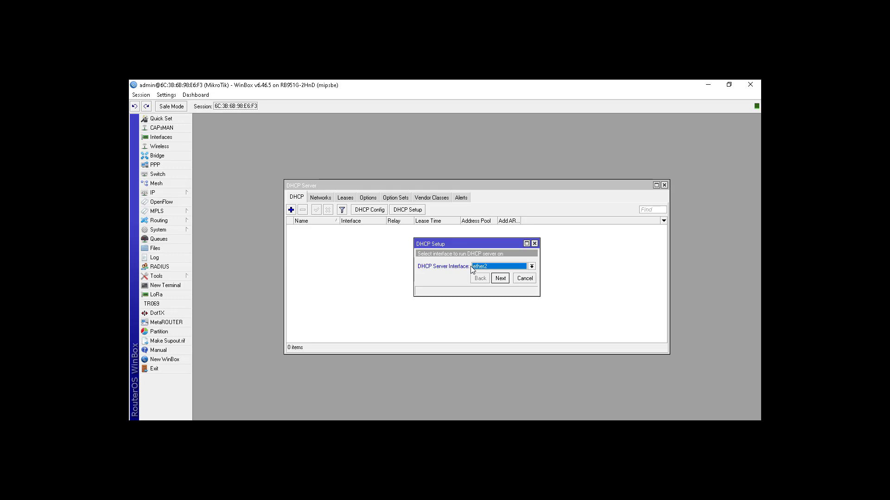
{"action": "left_click", "coordinate": [500, 279]}
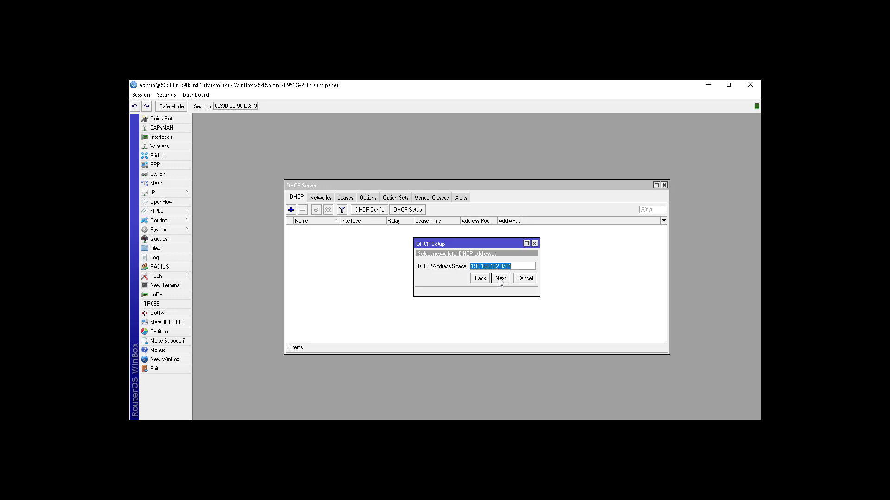
{"action": "left_click", "coordinate": [500, 278]}
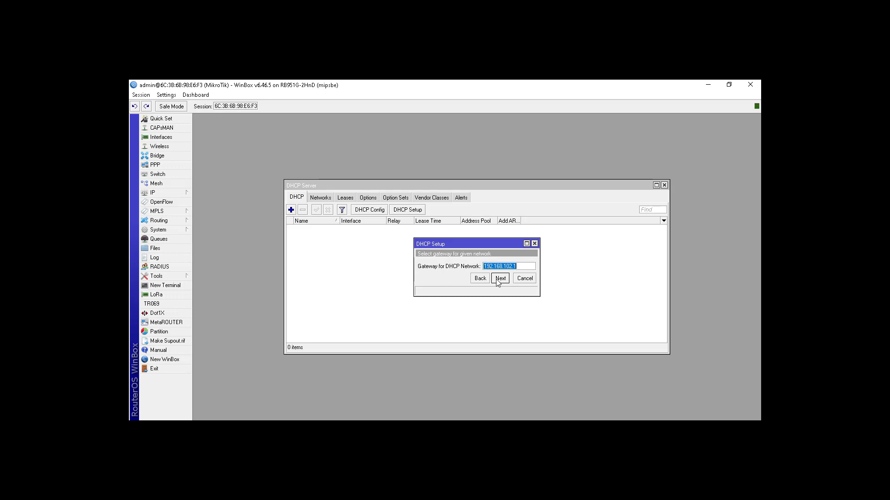
{"action": "left_click", "coordinate": [500, 279]}
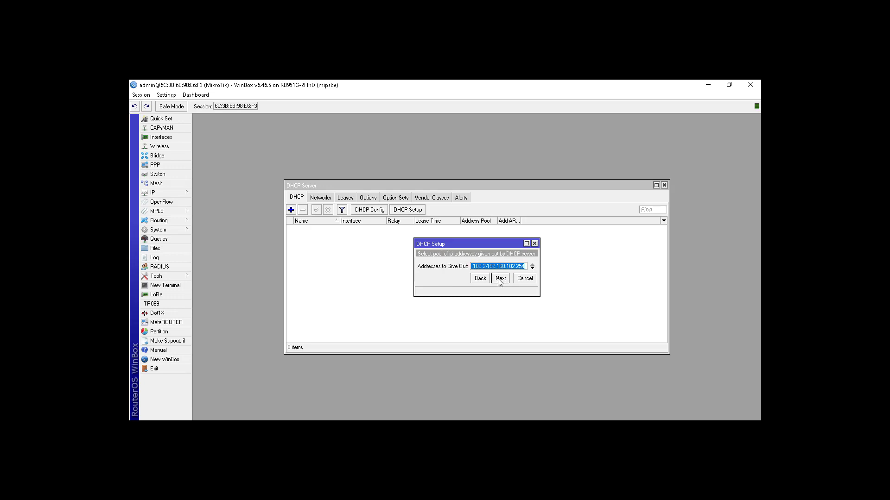
Widen the DHCP setup dialog to show the full address range and accept the pool 192.168.102.2-192.168.102.254
{"action": "left_click_drag", "start_coordinate": [540, 263], "coordinate": [550, 263]}
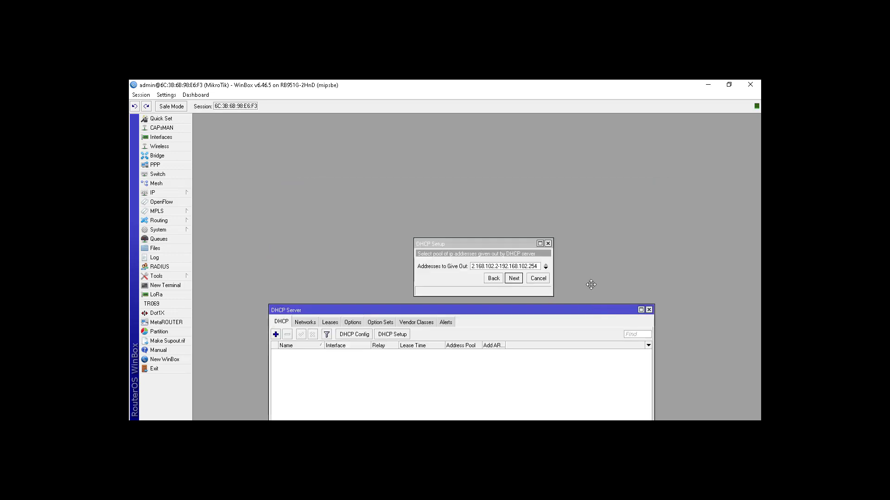
{"action": "left_click_drag", "start_coordinate": [504, 247], "coordinate": [501, 195]}
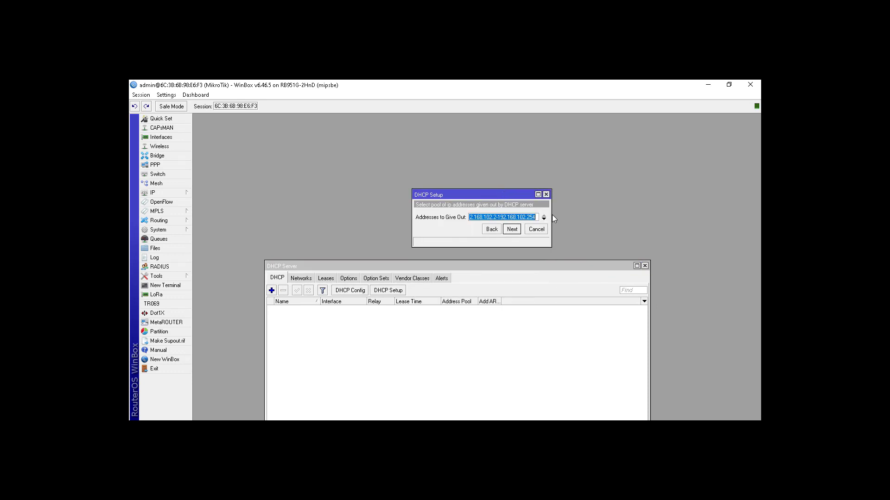
{"action": "left_click_drag", "start_coordinate": [551, 216], "coordinate": [580, 217]}
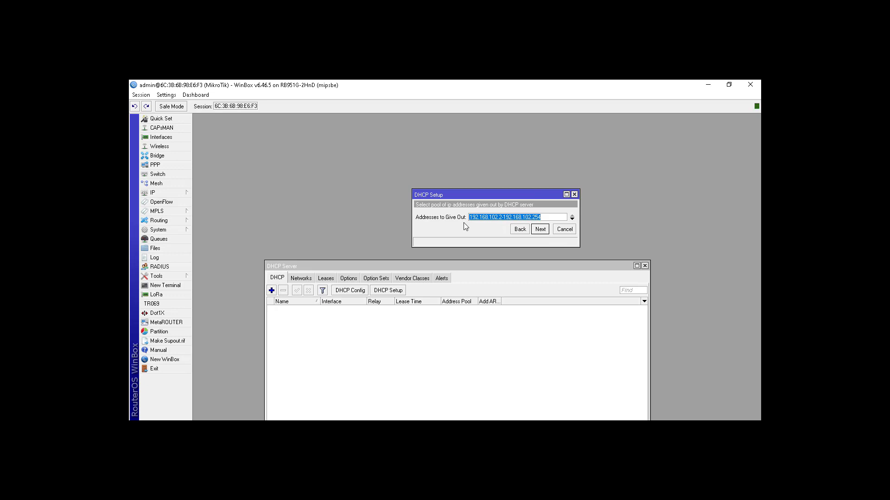
{"action": "left_click", "coordinate": [544, 234]}
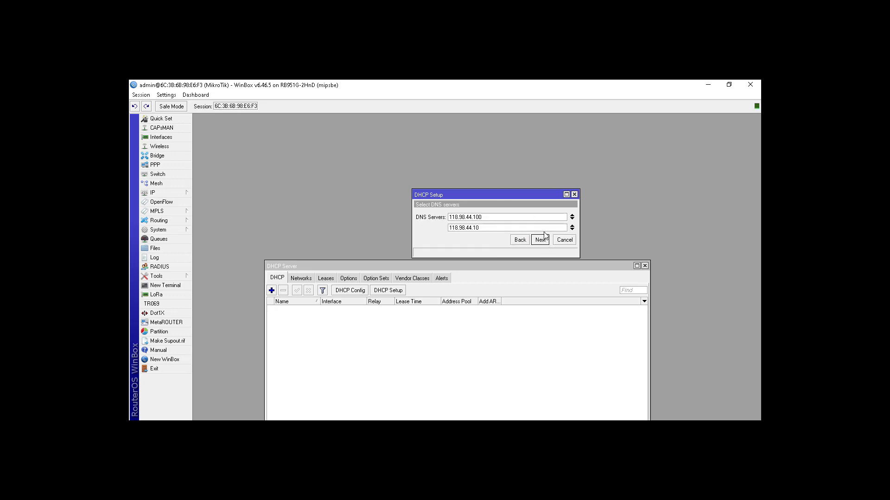
Finish the ether2 DHCP setup with only 118.98.44.100 as DNS server and a lease time of 00:10:00
{"action": "left_click", "coordinate": [572, 227]}
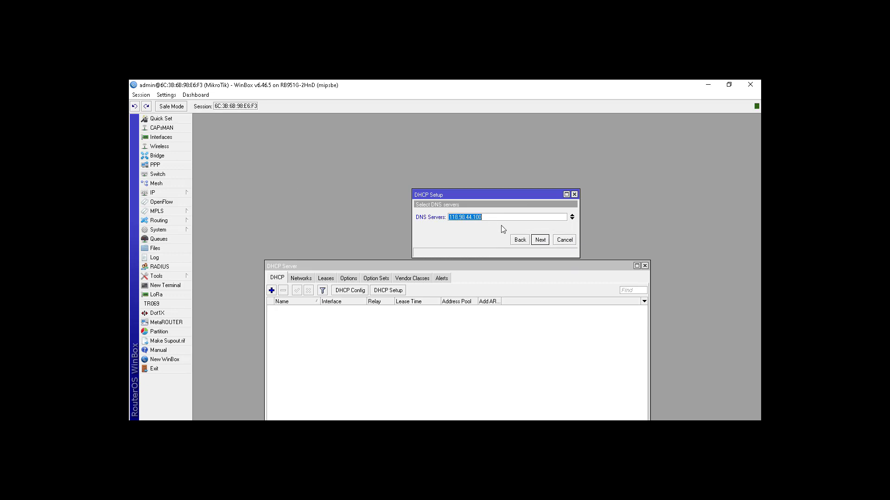
{"action": "left_click", "coordinate": [538, 240]}
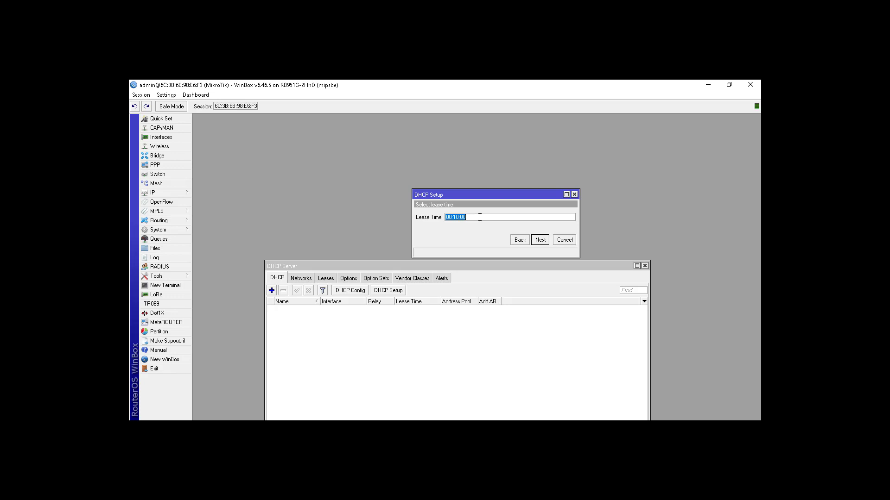
{"action": "left_click", "coordinate": [479, 217]}
{"action": "left_click", "coordinate": [541, 240]}
{"action": "left_click", "coordinate": [478, 264]}
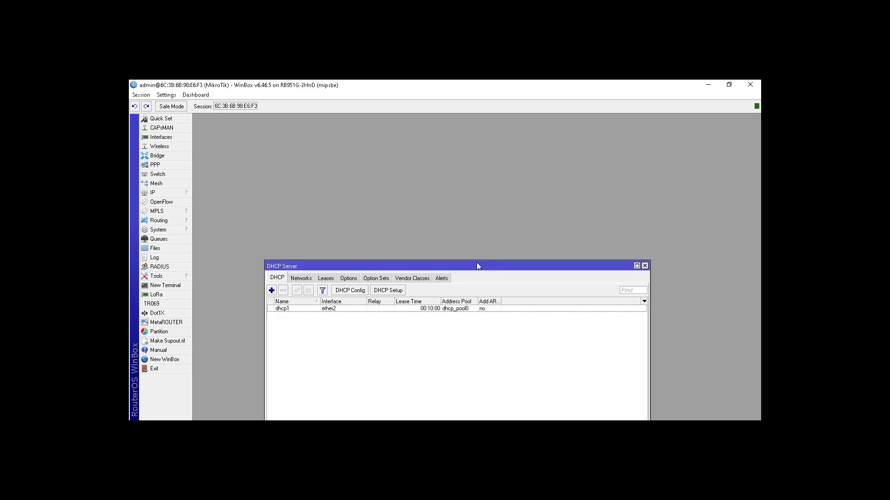
Set up a DHCP server on ether3 with address space 192.168.103.0/24, gateway 192.168.103.1, DNS server 118.98.44.100 and the offered pool and lease time
{"action": "left_click", "coordinate": [398, 292]}
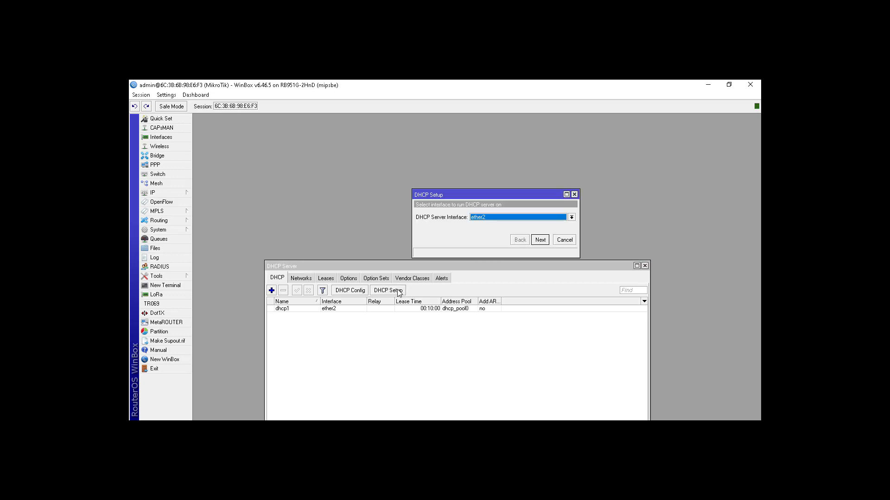
{"action": "left_click", "coordinate": [484, 222]}
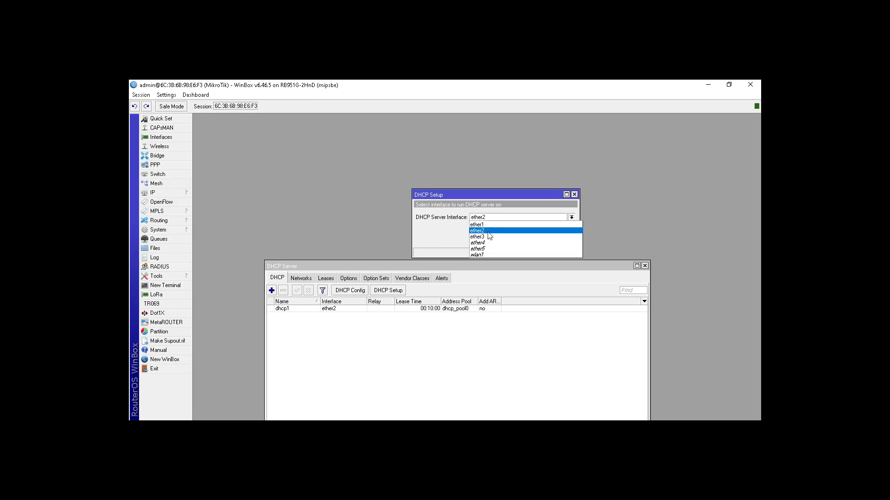
{"action": "left_click", "coordinate": [513, 231]}
{"action": "left_click", "coordinate": [540, 240]}
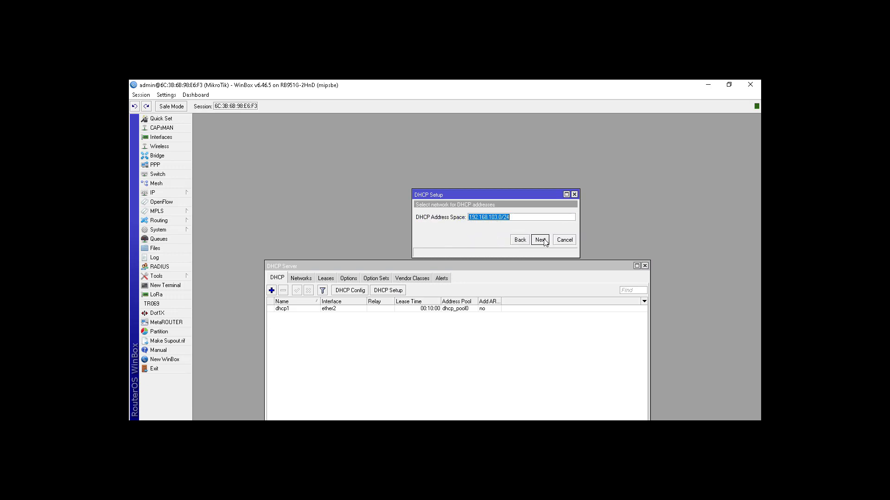
{"action": "left_click", "coordinate": [540, 240]}
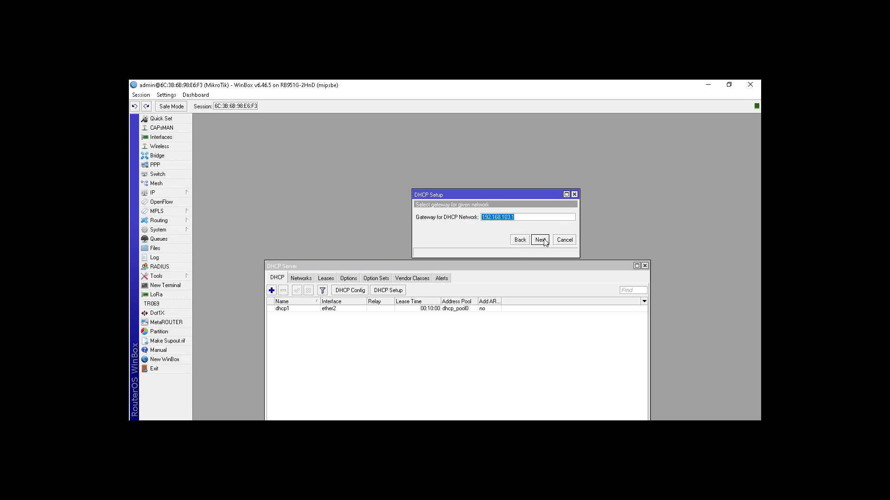
{"action": "left_click", "coordinate": [540, 240]}
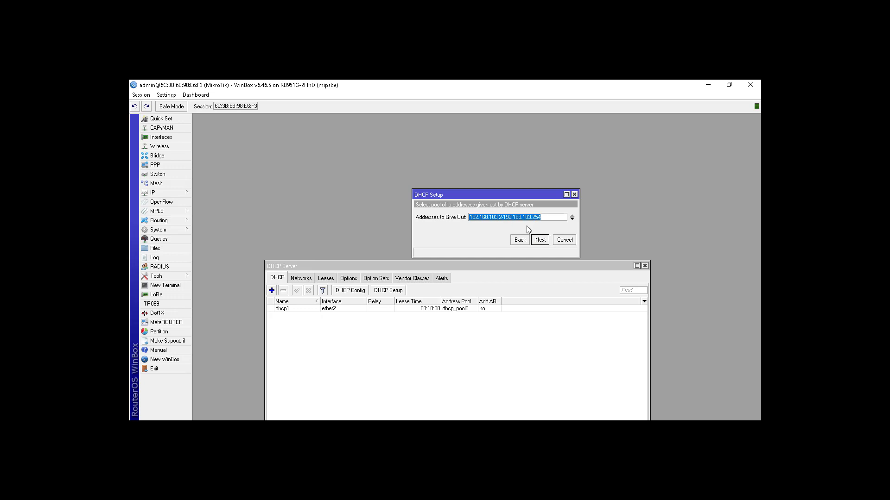
{"action": "left_click", "coordinate": [541, 240]}
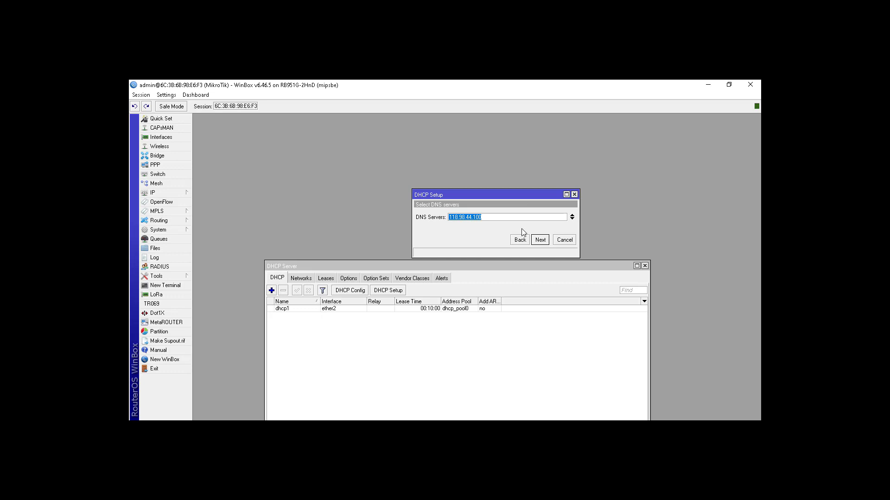
{"action": "left_click", "coordinate": [541, 241]}
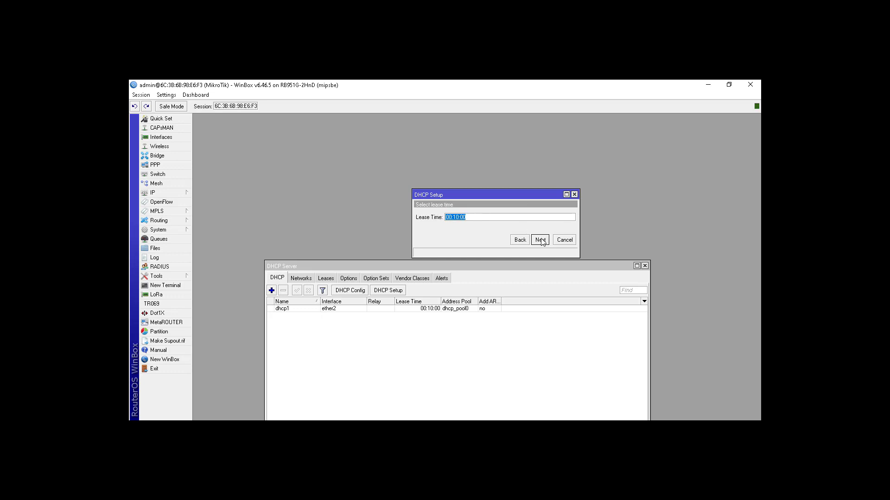
{"action": "left_click", "coordinate": [541, 240]}
{"action": "left_click", "coordinate": [481, 263]}
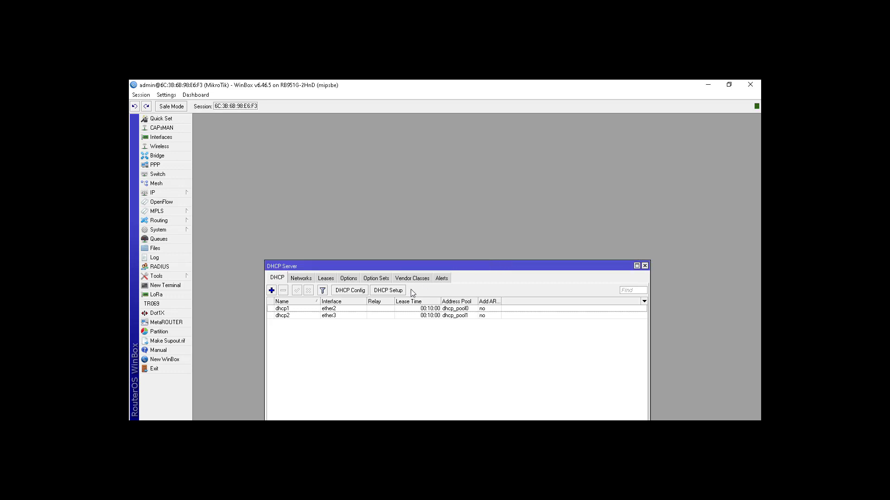
Set up a DHCP server on ether4 with address space 192.168.104.0/24, pool 192.168.104.2-192.168.104.254 and lease time 00:10:00
{"action": "left_click", "coordinate": [398, 293]}
{"action": "left_click", "coordinate": [478, 221]}
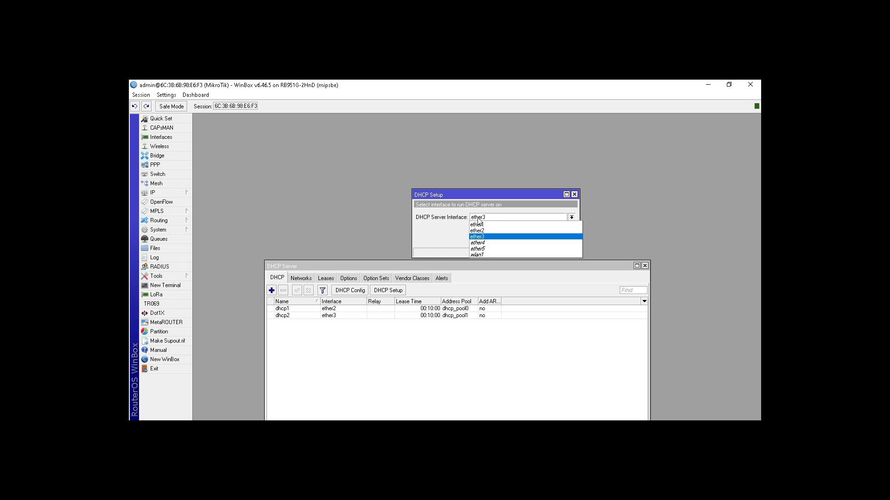
{"action": "left_click", "coordinate": [478, 243]}
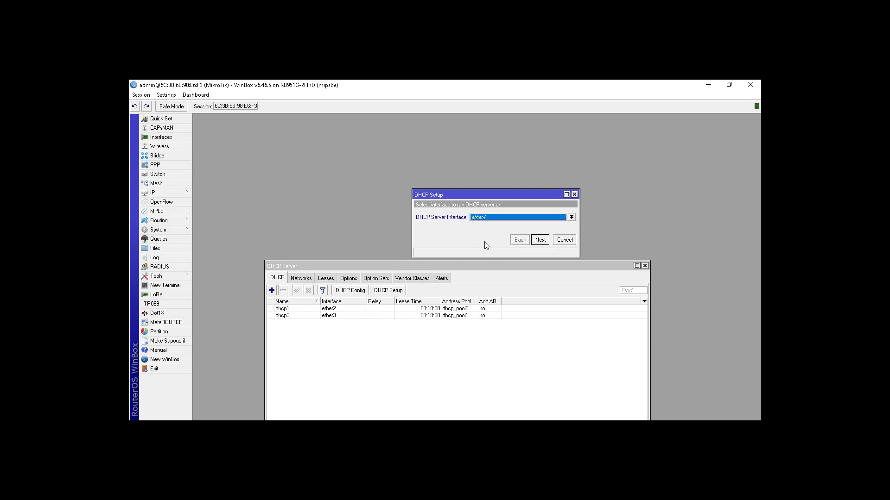
{"action": "left_click", "coordinate": [540, 240]}
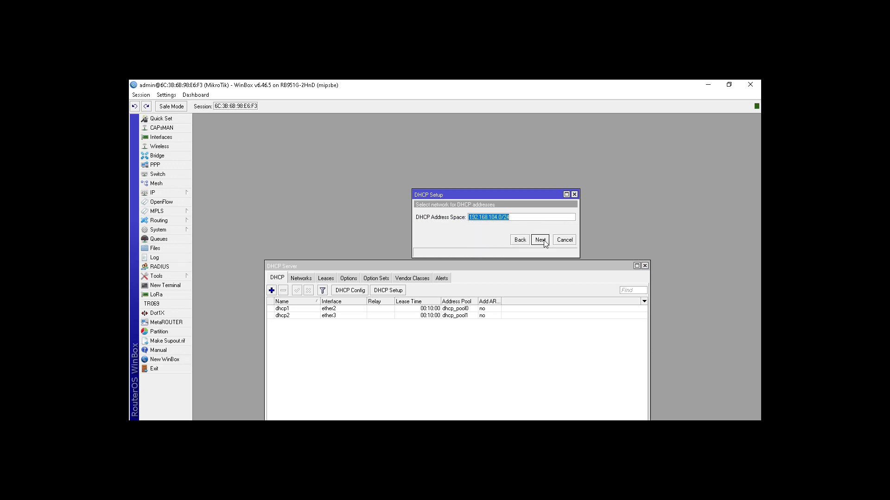
{"action": "left_click", "coordinate": [540, 240]}
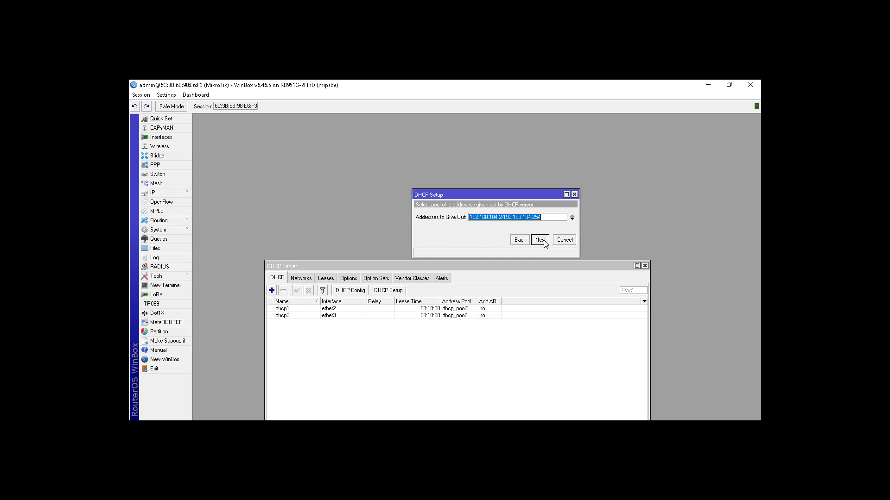
{"action": "left_click", "coordinate": [540, 240]}
{"action": "left_click", "coordinate": [540, 240]}
{"action": "left_click", "coordinate": [540, 240]}
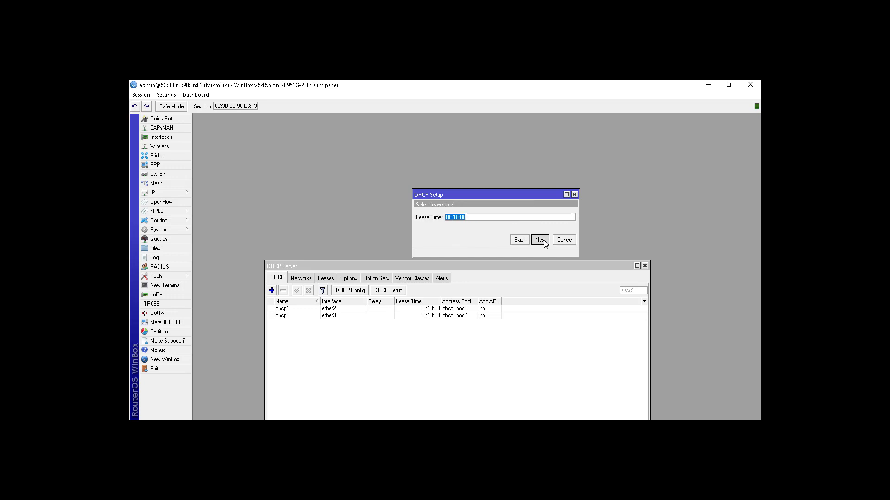
{"action": "left_click", "coordinate": [478, 265]}
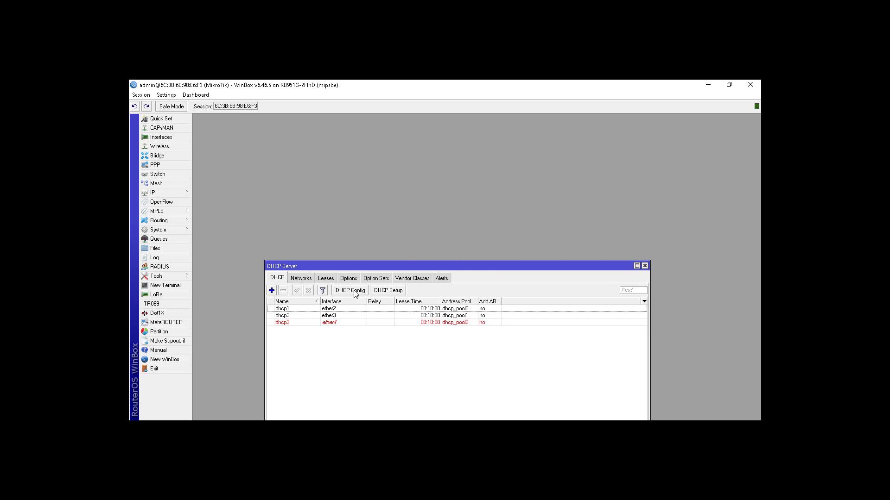
Set up a DHCP server on ether5 with gateway 192.168.105.1 and lease time 00:10:00, accepting the other offered values
{"action": "left_click", "coordinate": [387, 291]}
{"action": "left_click", "coordinate": [475, 218]}
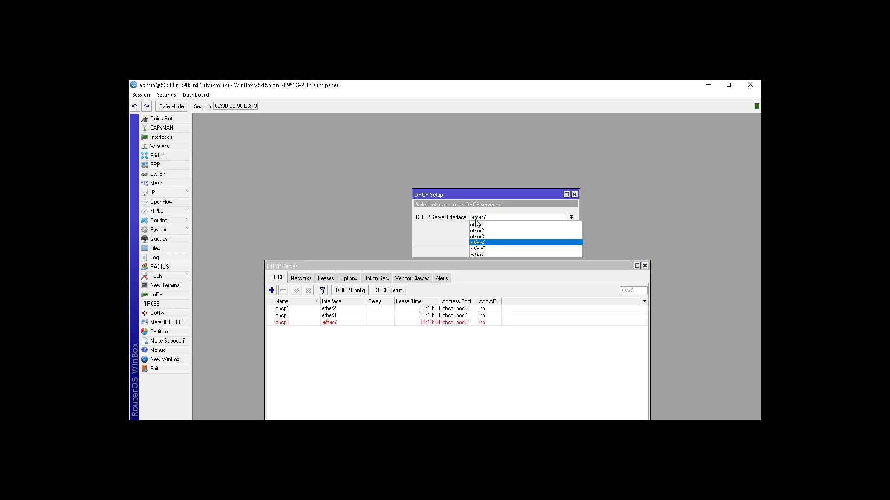
{"action": "left_click", "coordinate": [485, 251]}
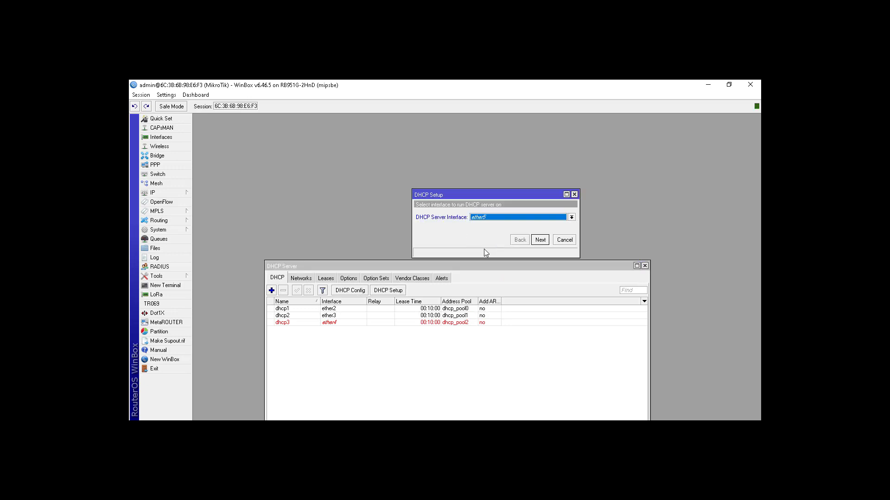
{"action": "left_click", "coordinate": [539, 240]}
{"action": "left_click", "coordinate": [539, 240]}
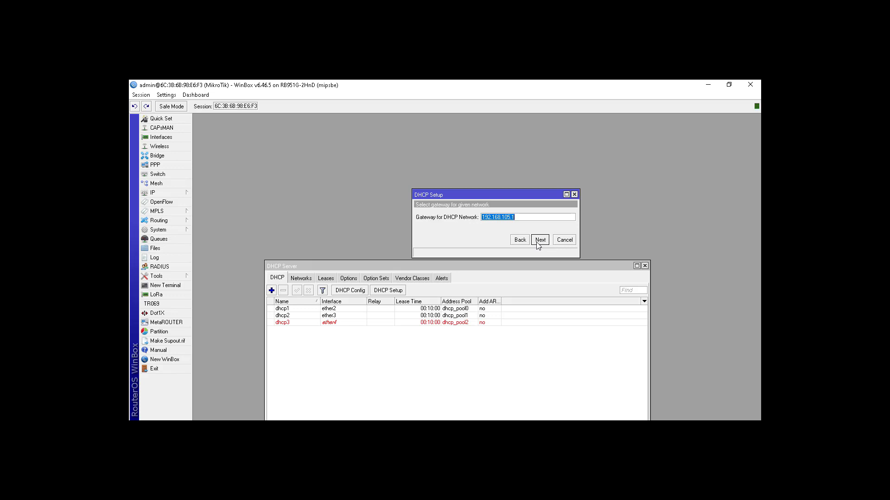
{"action": "left_click", "coordinate": [539, 240]}
{"action": "left_click", "coordinate": [539, 240]}
{"action": "left_click", "coordinate": [539, 240]}
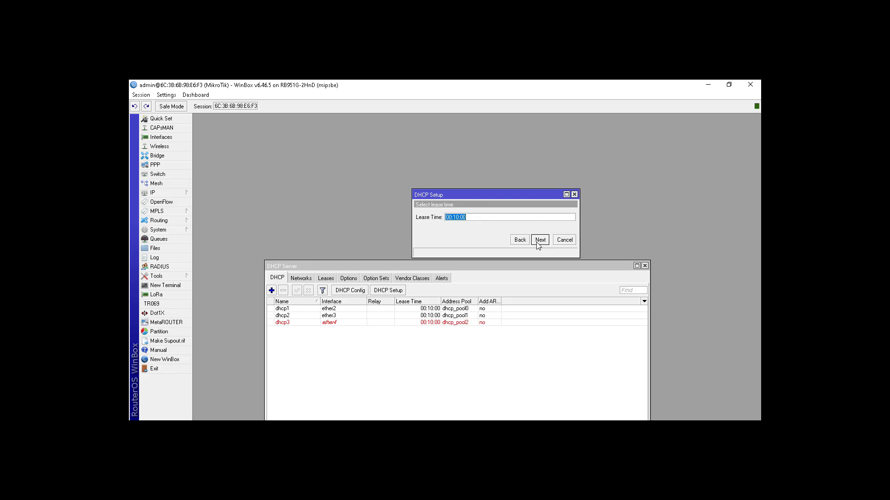
{"action": "left_click", "coordinate": [538, 240]}
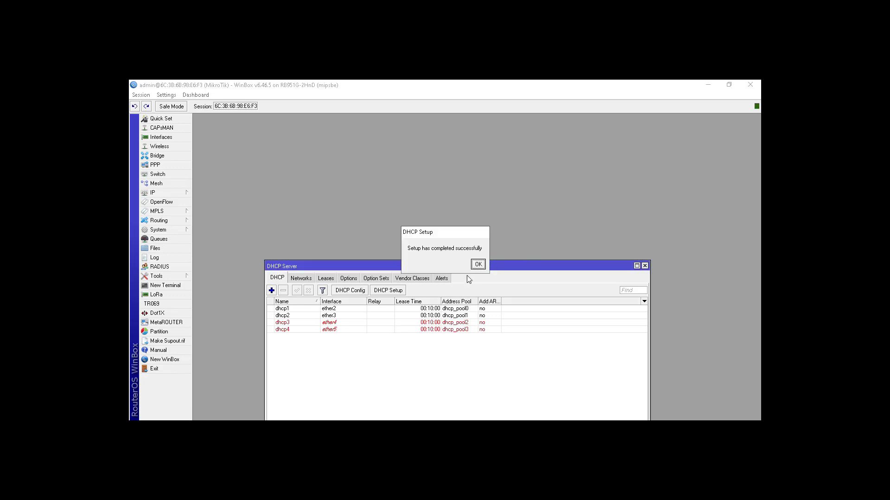
{"action": "left_click", "coordinate": [477, 265]}
Set up a DHCP server on wlan1 with the pool 192.168.106.2-192.168.106.254, accepting the other offered values
{"action": "left_click", "coordinate": [388, 290]}
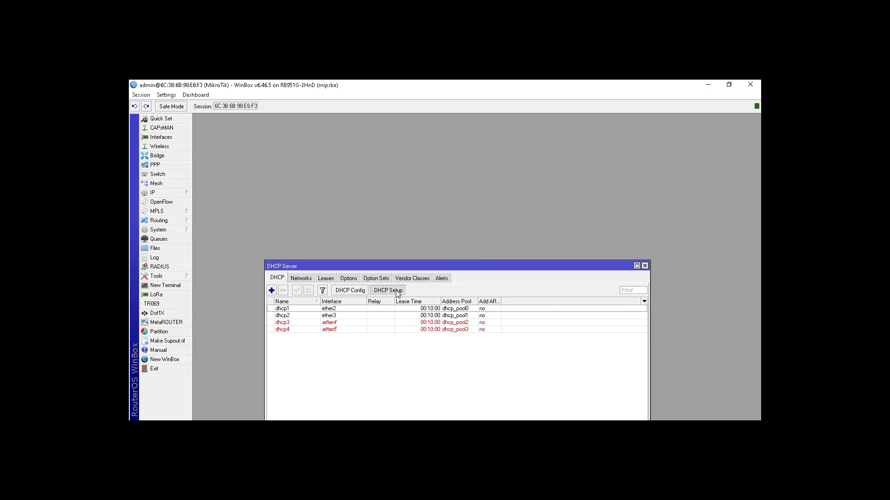
{"action": "left_click", "coordinate": [496, 219]}
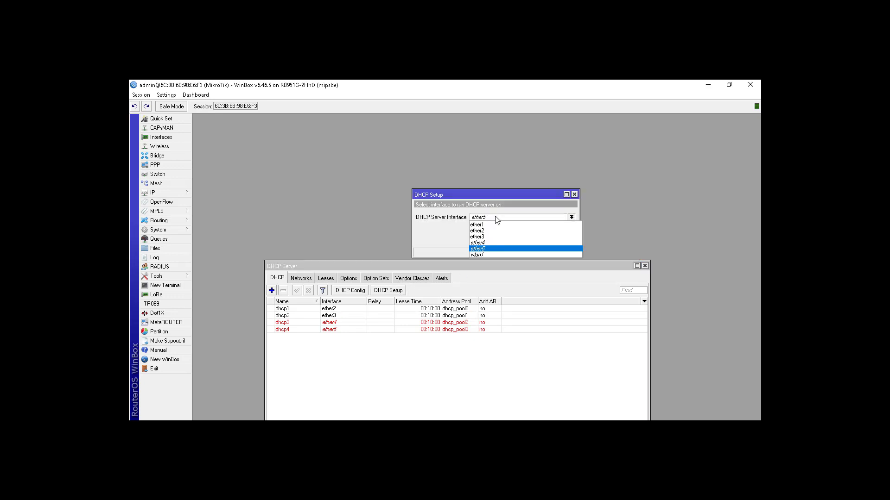
{"action": "left_click", "coordinate": [497, 253]}
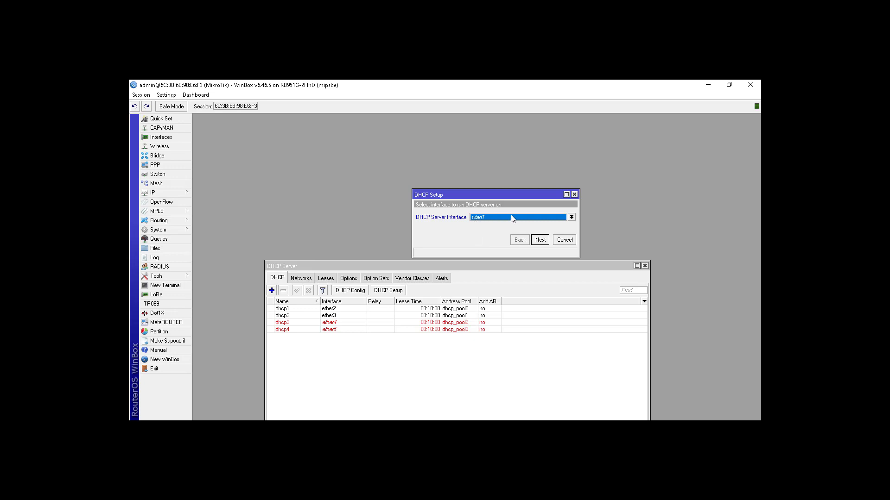
{"action": "left_click", "coordinate": [538, 244]}
{"action": "left_click", "coordinate": [539, 239]}
{"action": "left_click", "coordinate": [540, 239]}
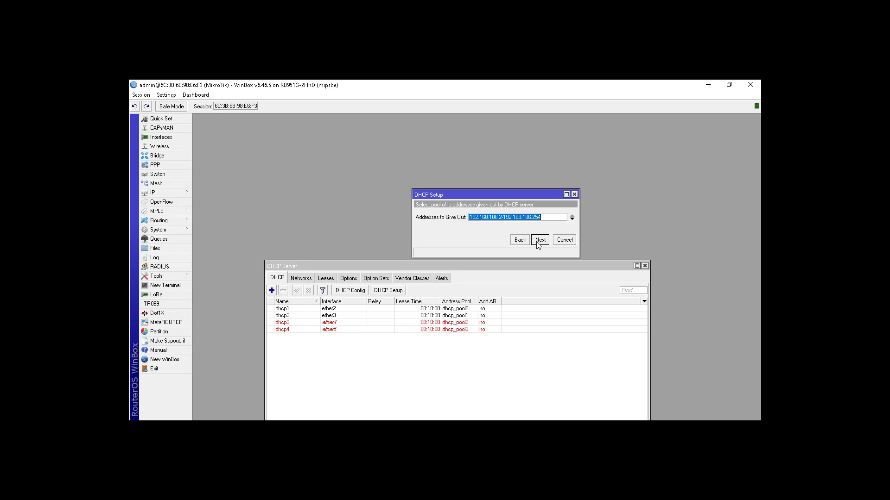
{"action": "left_click", "coordinate": [540, 239]}
{"action": "left_click", "coordinate": [538, 242]}
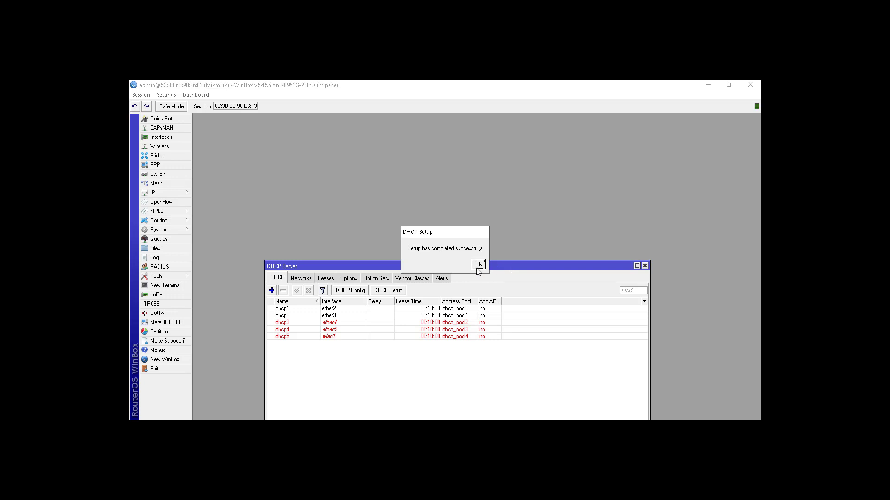
{"action": "left_click", "coordinate": [478, 265]}
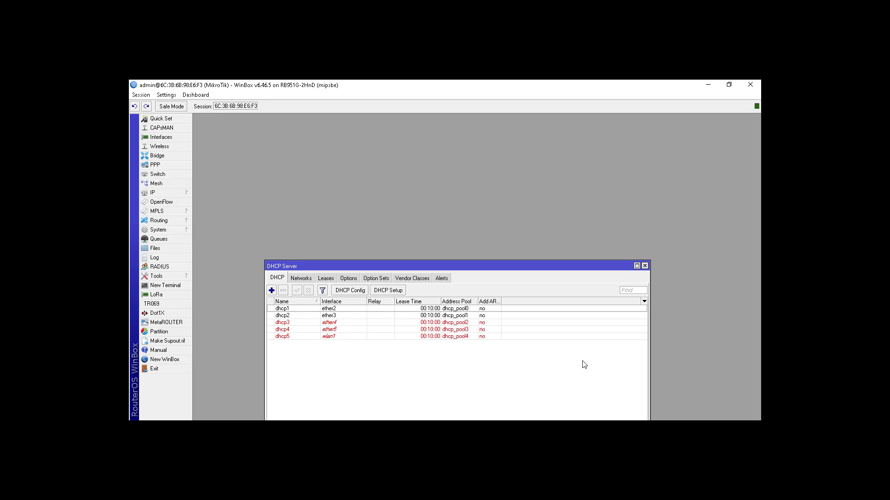
{"action": "left_click_drag", "start_coordinate": [488, 266], "coordinate": [479, 207]}
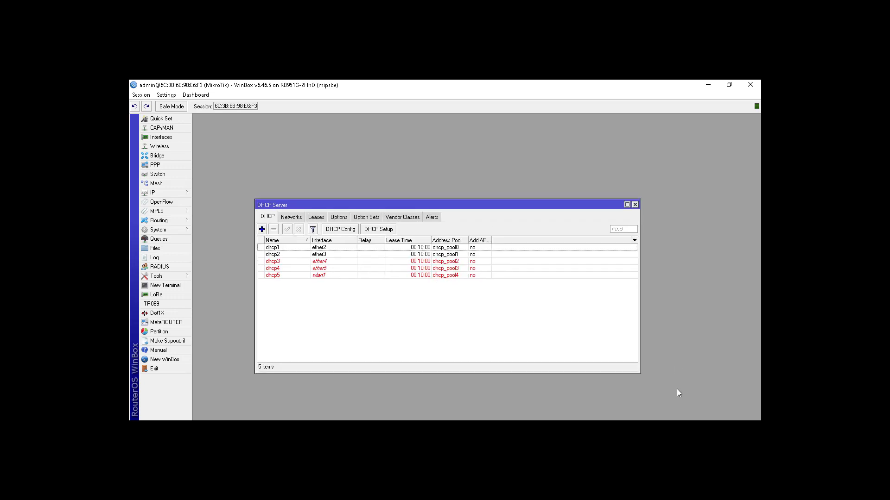
Switch to the Windows network settings, open the adapter options and disable the Ethernet adapter
{"action": "left_click", "coordinate": [670, 428]}
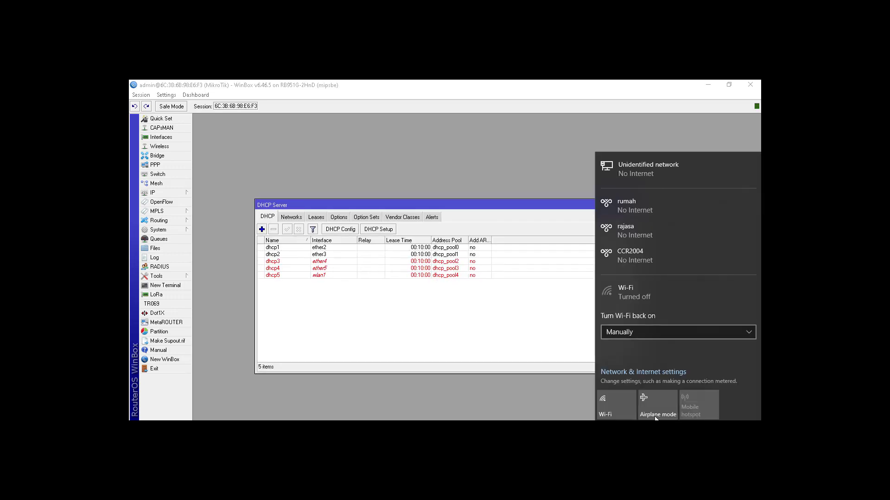
{"action": "left_click", "coordinate": [624, 373]}
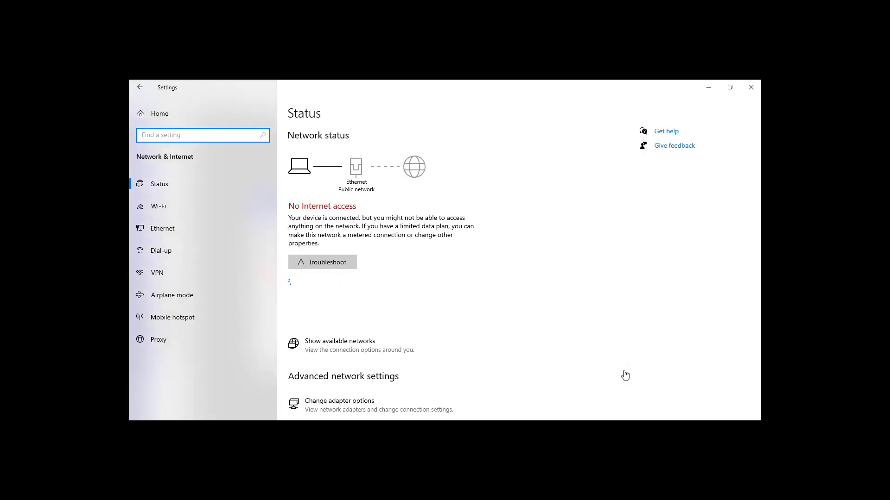
{"action": "left_click", "coordinate": [180, 232]}
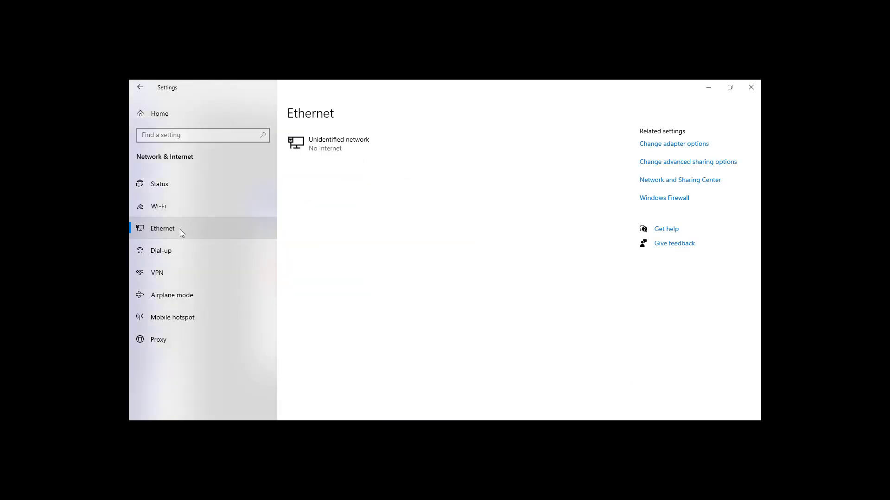
{"action": "left_click", "coordinate": [681, 145]}
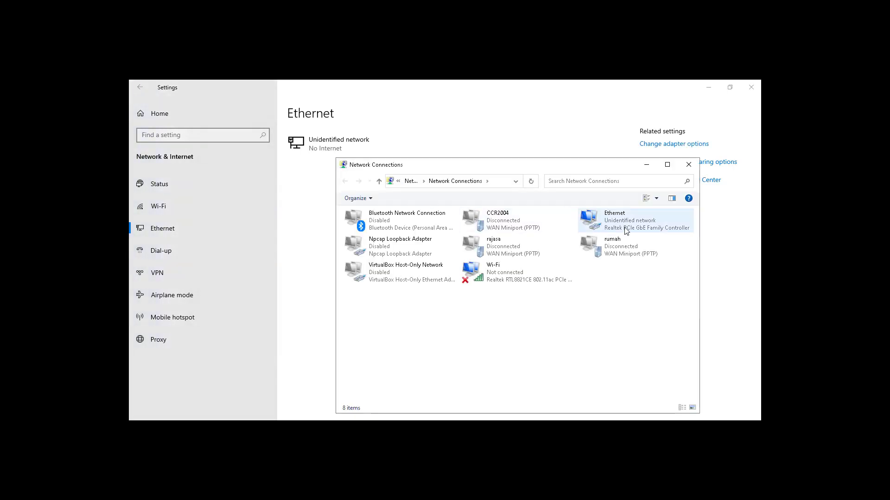
{"action": "right_click", "coordinate": [624, 227]}
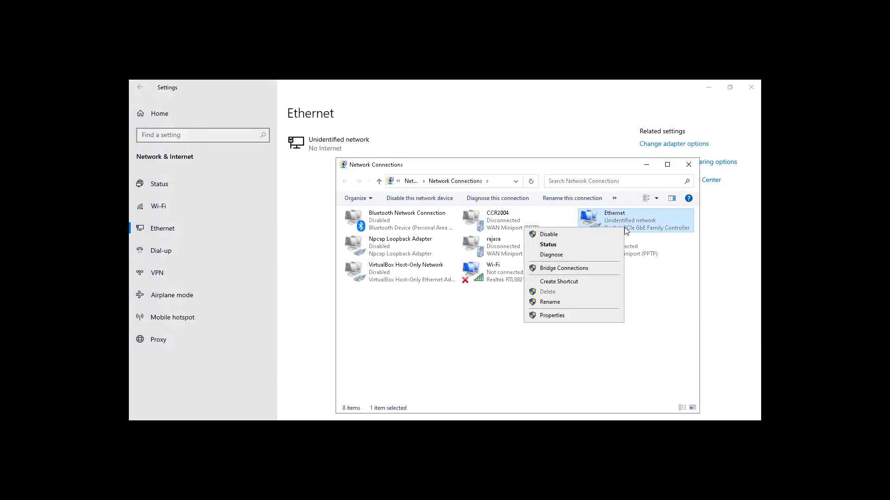
{"action": "left_click", "coordinate": [576, 236]}
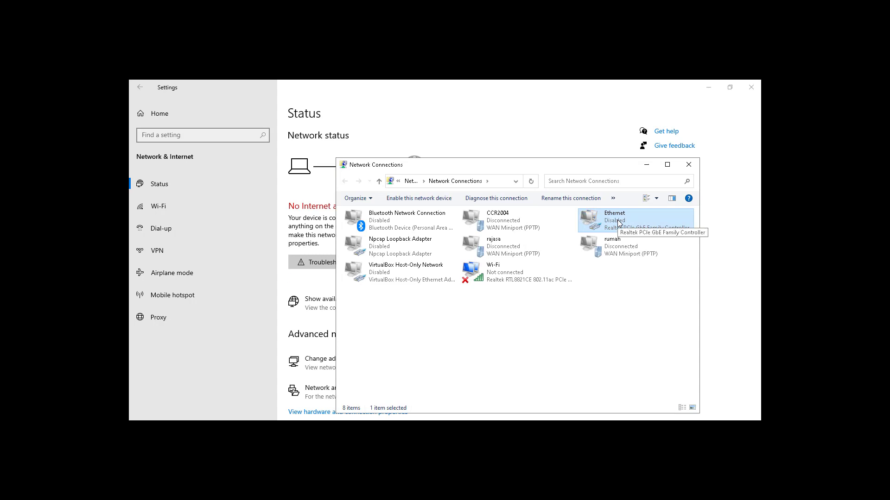
Enable the Ethernet adapter again and reconnect the WinBox session to the router, leaving no DHCP Server window open
{"action": "right_click", "coordinate": [617, 222]}
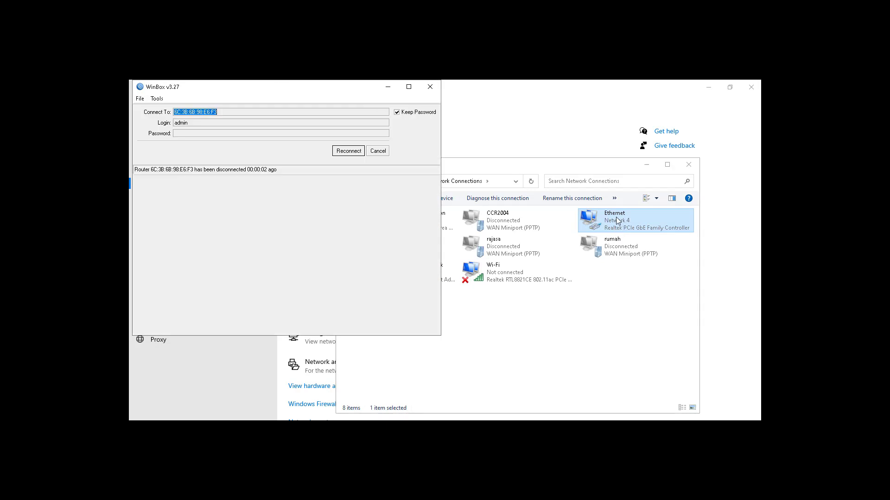
{"action": "left_click", "coordinate": [355, 153]}
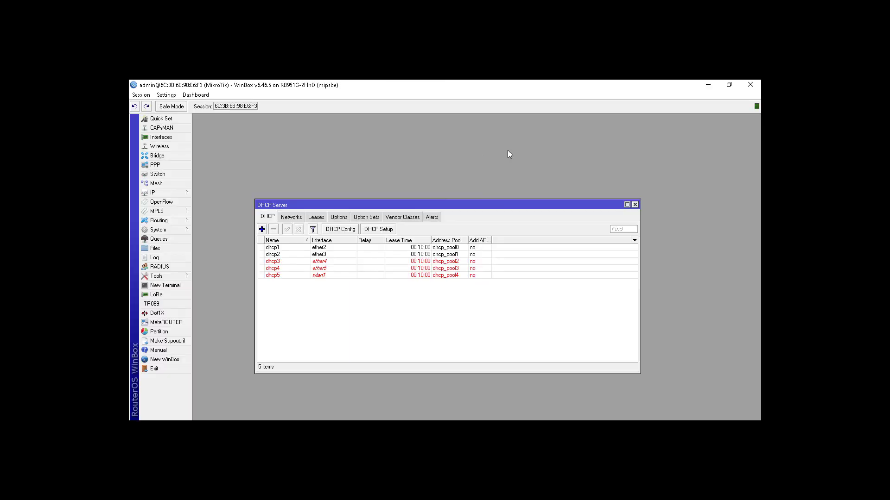
{"action": "left_click", "coordinate": [634, 205]}
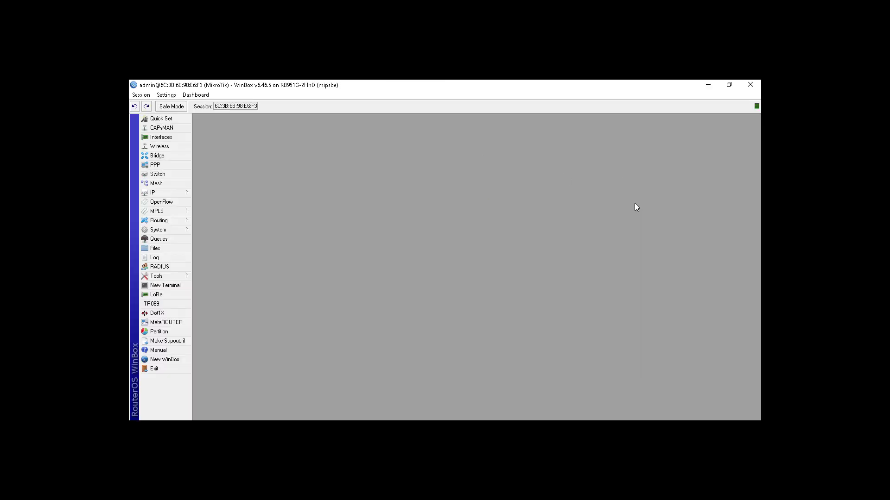
Switch to a Windows Command Prompt and run ipconfig to check the Ethernet adapter's IP configuration
{"action": "left_click", "coordinate": [709, 87]}
{"action": "key", "text": "super"}
{"action": "type", "text": "cmd"}
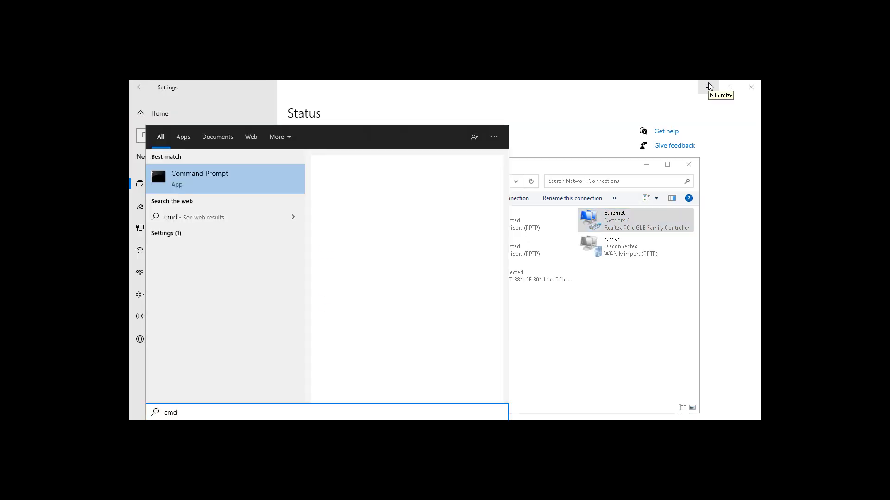
{"action": "key", "text": "Return"}
{"action": "type", "text": "ipconfig"}
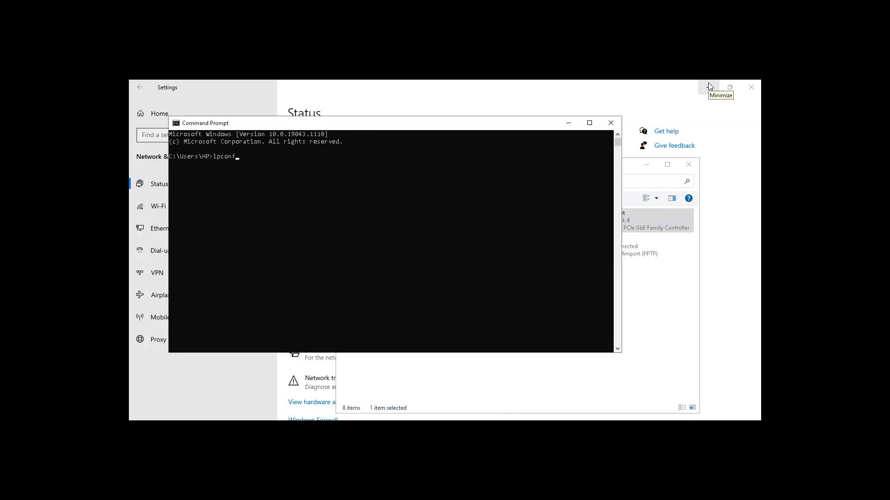
{"action": "key", "text": "Return"}
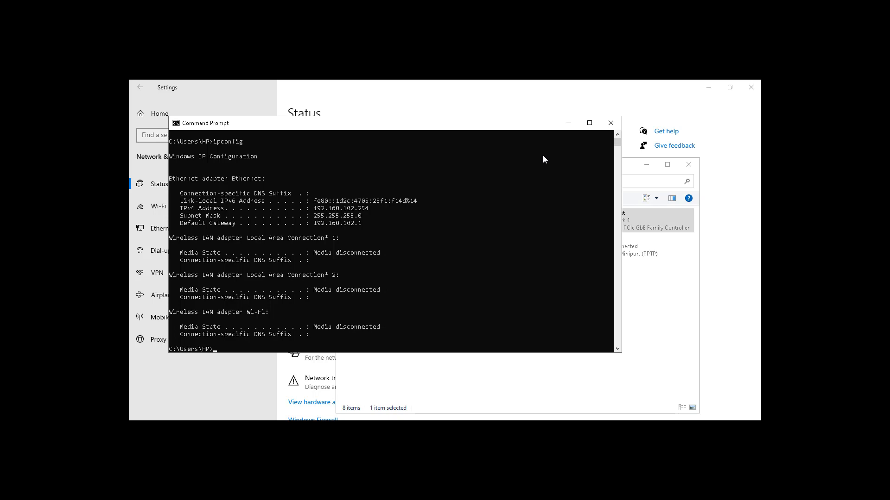
Ping 8.8.8.8 from the Command Prompt to test internet access, and close the console
{"action": "type", "text": "ping 8.8.8.8"}
{"action": "key", "text": "Return"}
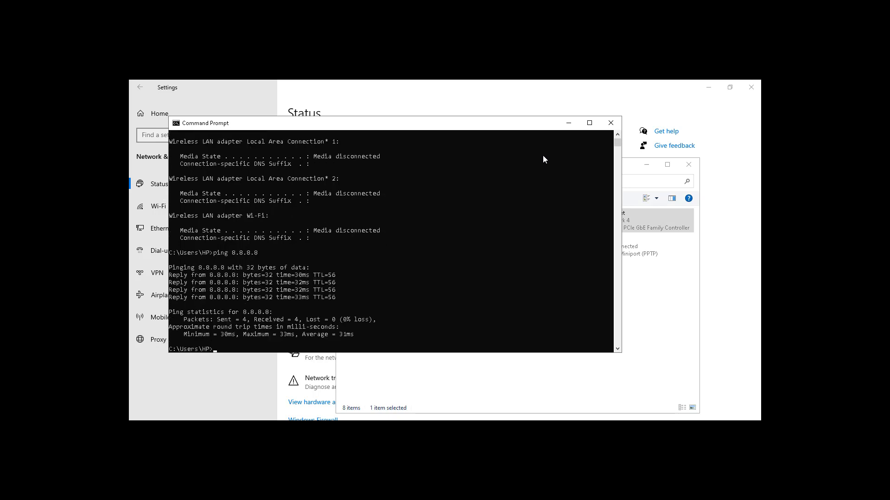
{"action": "key", "text": "Return"}
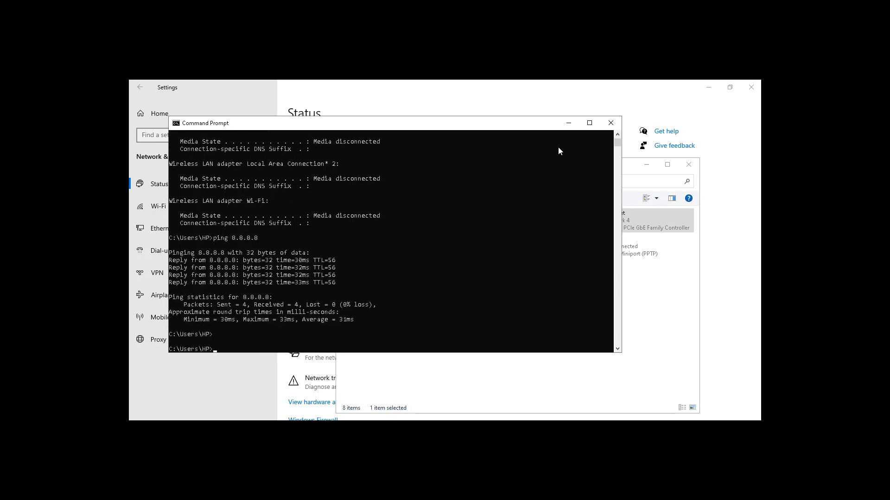
{"action": "left_click", "coordinate": [610, 123]}
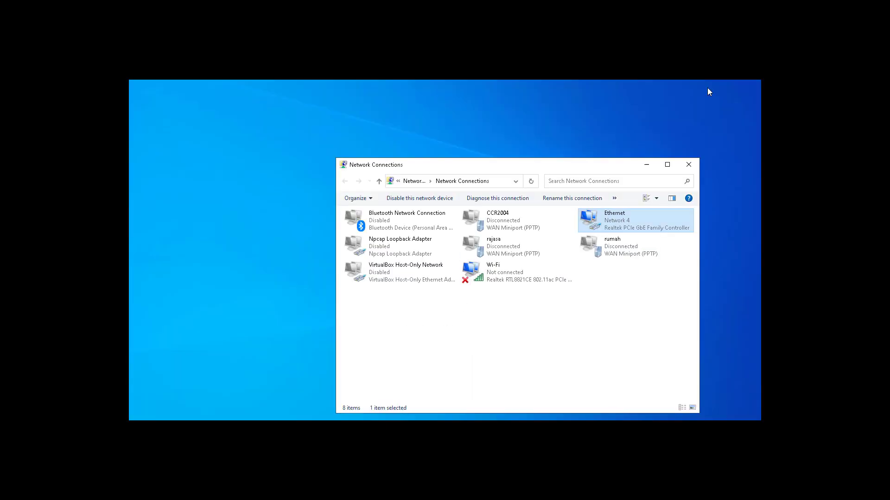
Clear away the open network windows and search for youtube in Chrome to test browsing
{"action": "left_click", "coordinate": [707, 88]}
{"action": "left_click", "coordinate": [654, 165]}
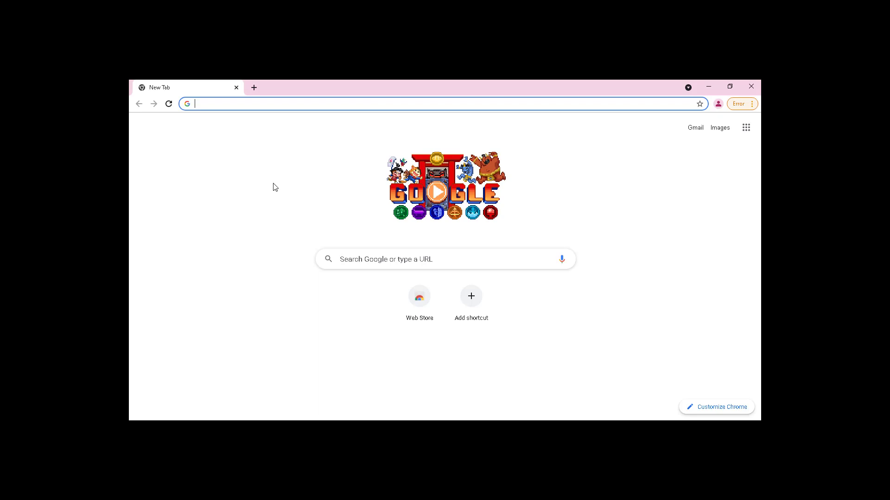
{"action": "type", "text": "you"}
{"action": "key", "text": "Return"}
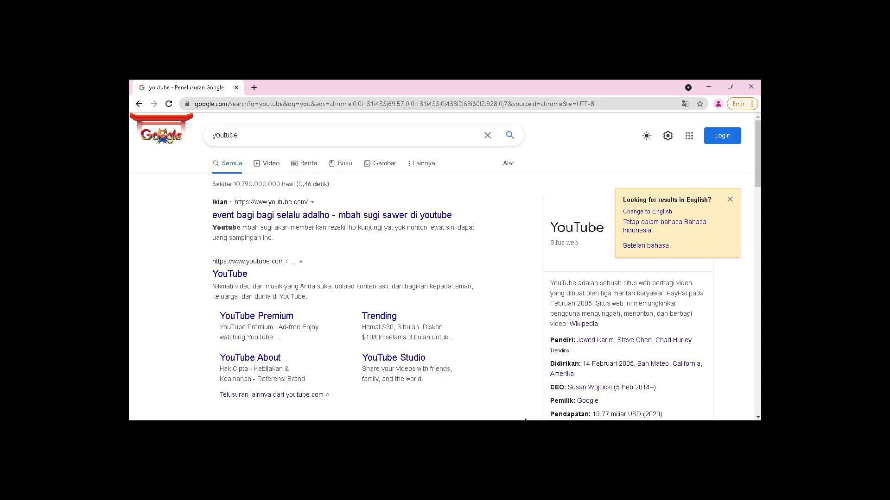
{"action": "mouse_move", "coordinate": [608, 427]}
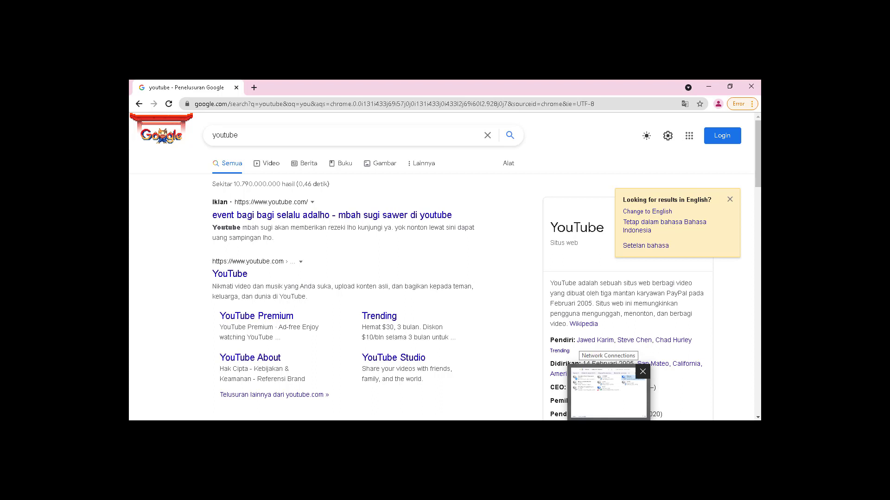
{"action": "left_click", "coordinate": [704, 87]}
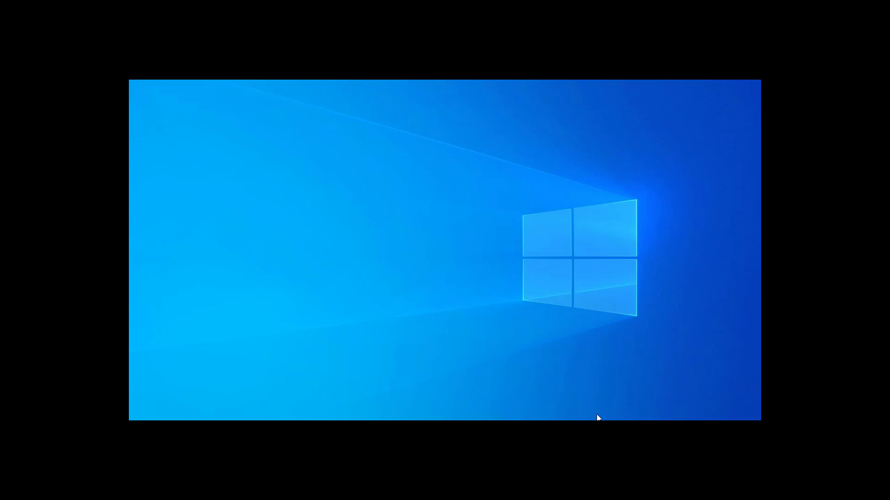
Return to WinBox, open a Command Prompt over it and run ipconfig, repeating it to check the Ethernet adapter's renewed address
{"action": "key", "text": "alt+Tab"}
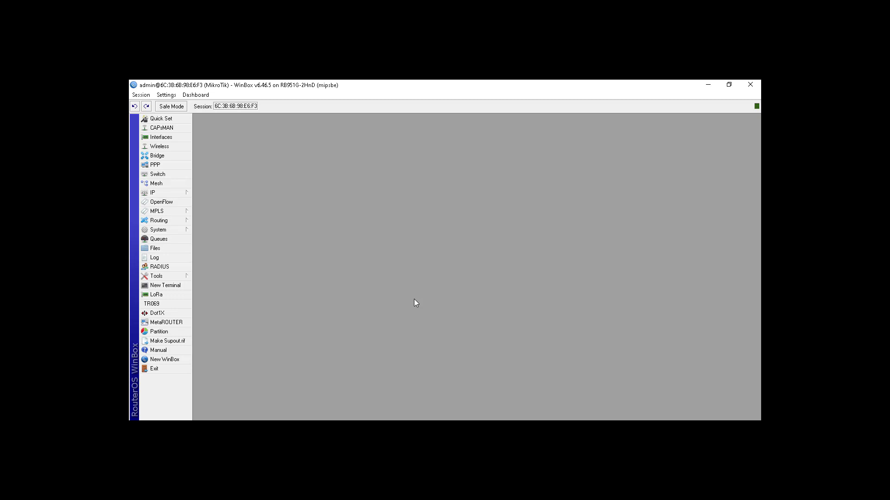
{"action": "key", "text": "super+r"}
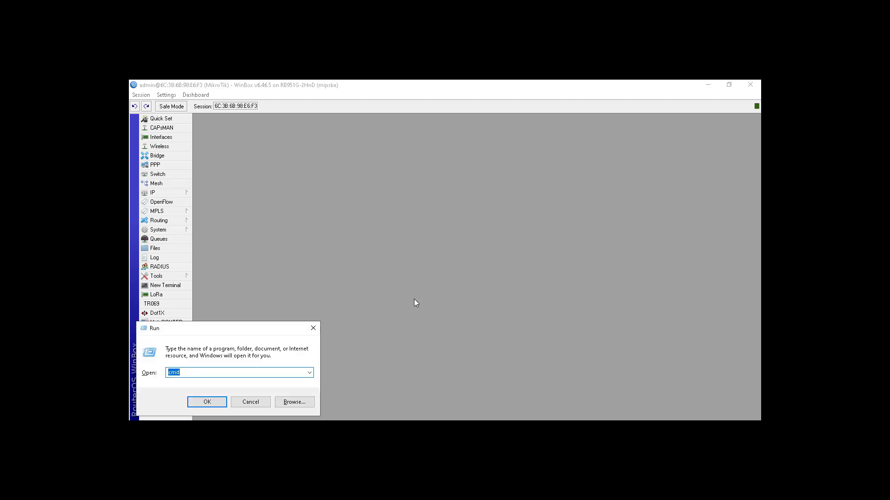
{"action": "key", "text": "Return"}
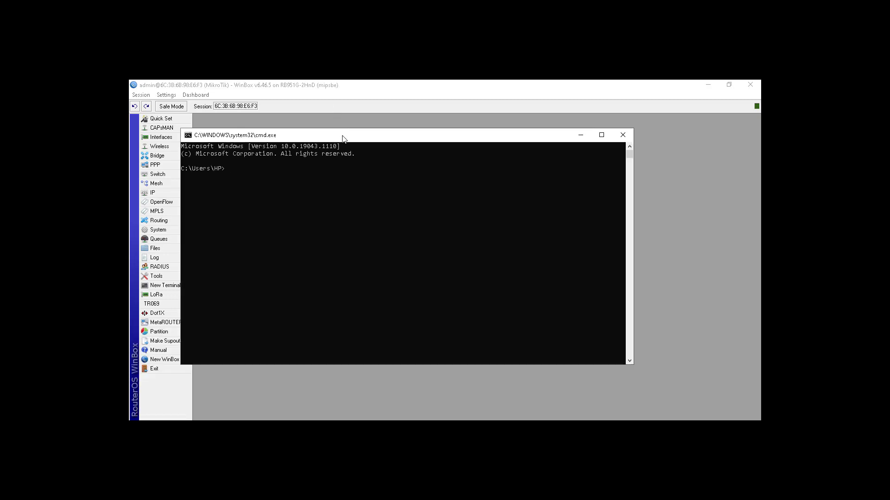
{"action": "left_click_drag", "start_coordinate": [343, 139], "coordinate": [436, 152]}
{"action": "type", "text": "ipconfi"}
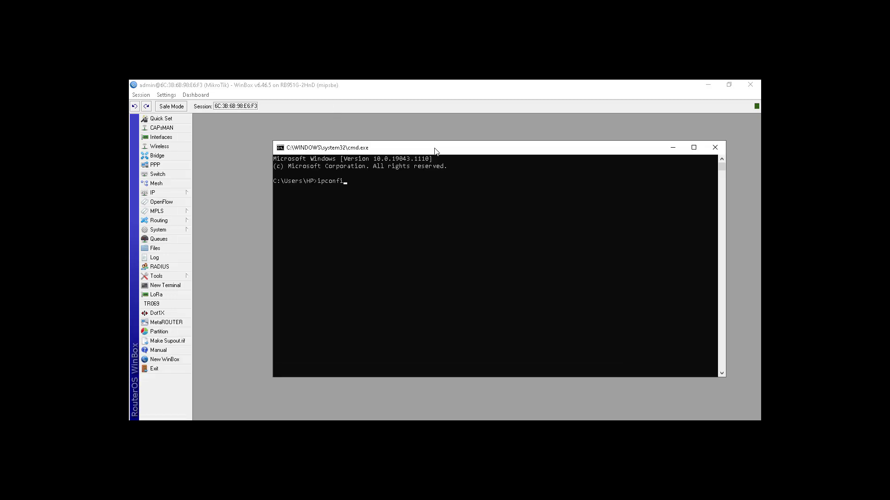
{"action": "type", "text": "g"}
{"action": "key", "text": "Return"}
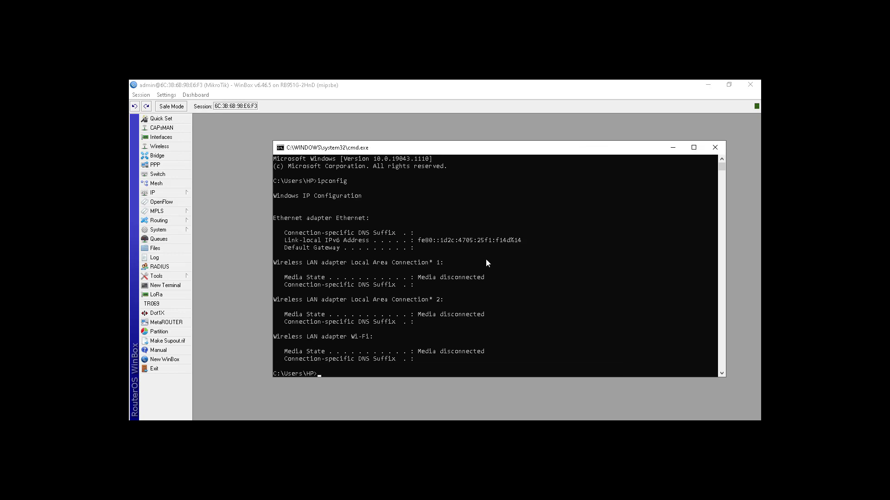
{"action": "key", "text": "Up"}
{"action": "key", "text": "Return"}
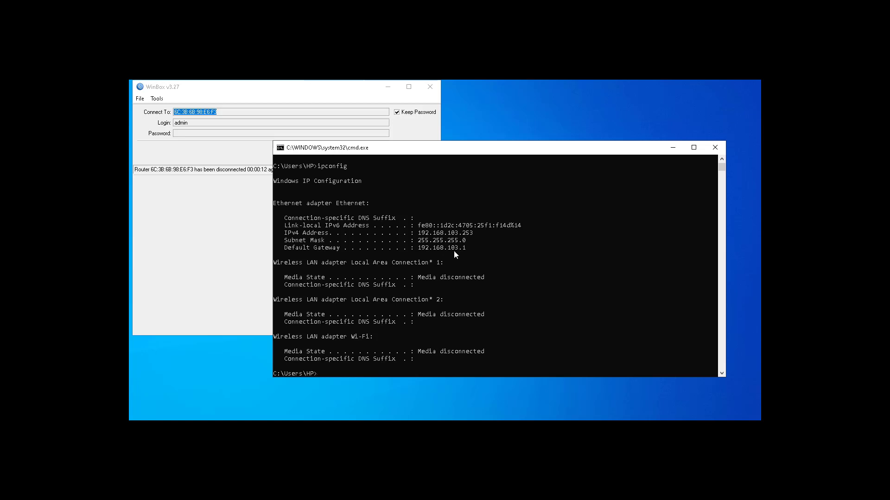
Ping 8.8.8.8 from the console on the current port's connection and stop it early
{"action": "key", "text": "Up"}
{"action": "key", "text": "BackSpace"}
{"action": "key", "text": "BackSpace"}
{"action": "key", "text": "BackSpace"}
{"action": "key", "text": "BackSpace"}
{"action": "key", "text": "BackSpace"}
{"action": "key", "text": "BackSpace"}
{"action": "key", "text": "BackSpace"}
{"action": "key", "text": "BackSpace"}
{"action": "type", "text": "ping 8.8.8.8"}
{"action": "key", "text": "Return"}
{"action": "key", "text": "ctrl+c"}
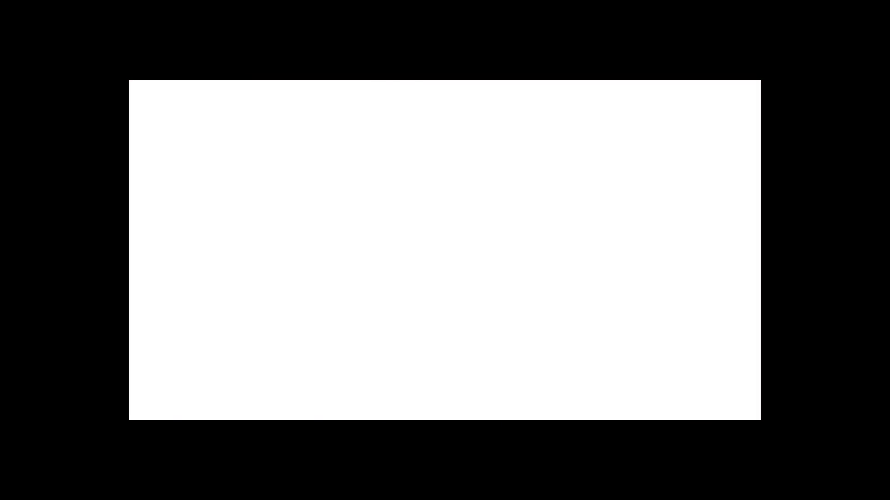
Search for wikipedia in Chrome to test browsing on the current port
{"action": "left_click", "coordinate": [240, 103]}
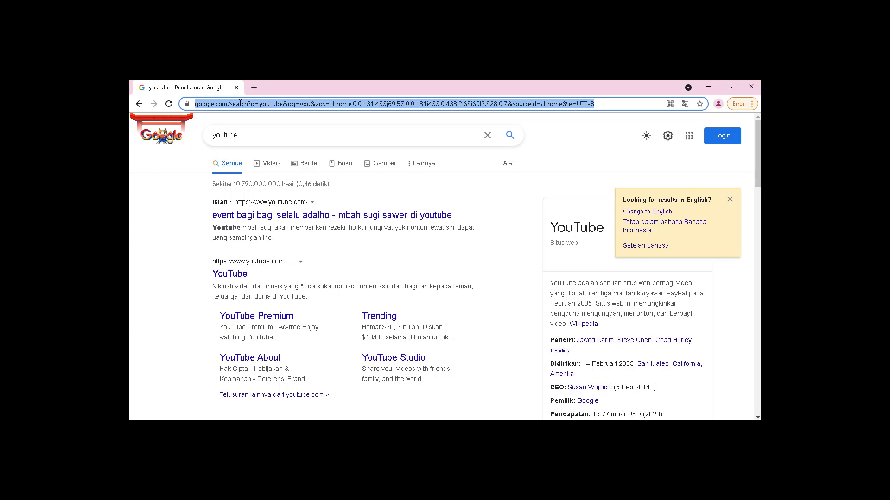
{"action": "type", "text": "wikipedia"}
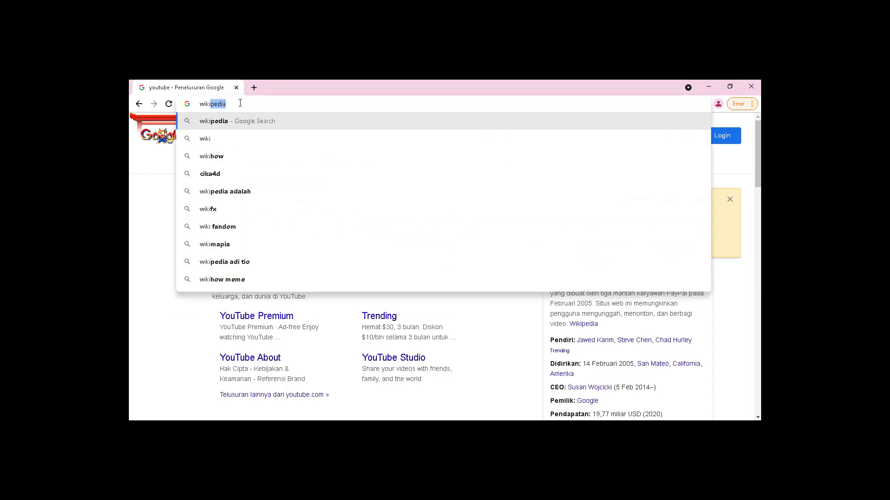
{"action": "key", "text": "Return"}
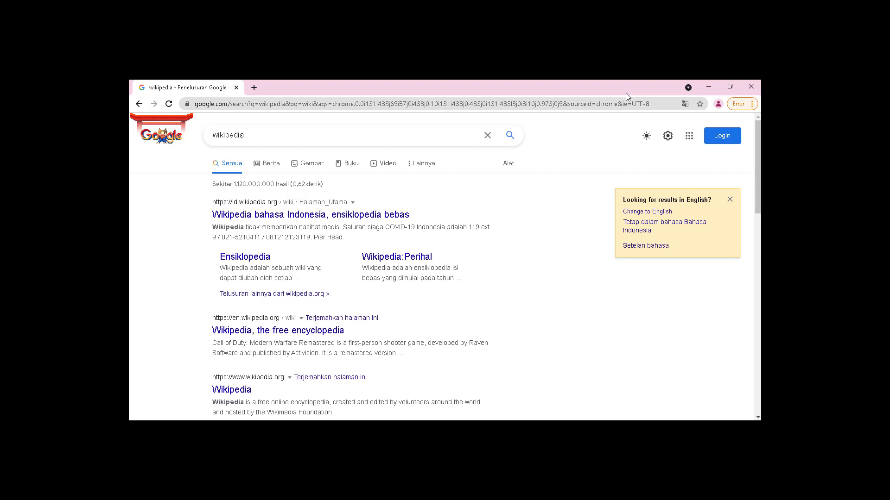
Allow the PC to be discoverable on Network 22 and rerun ipconfig in the Command Prompt
{"action": "key", "text": "alt+Tab"}
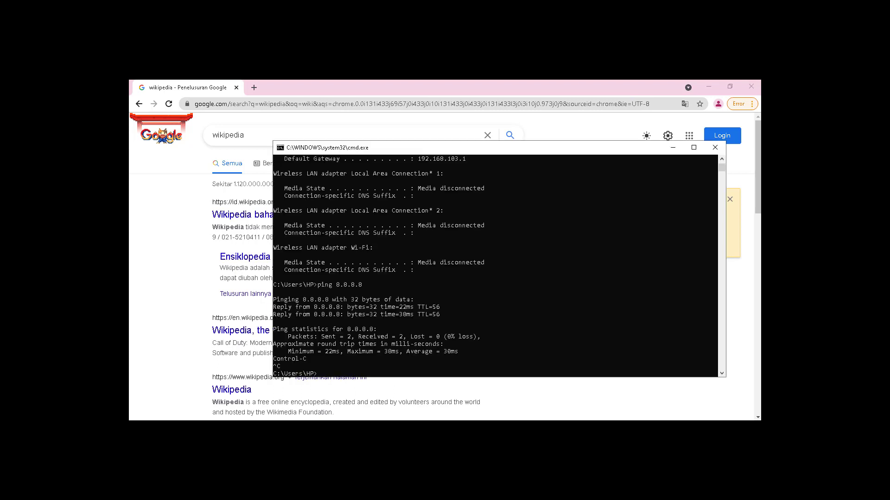
{"action": "key", "text": "Up"}
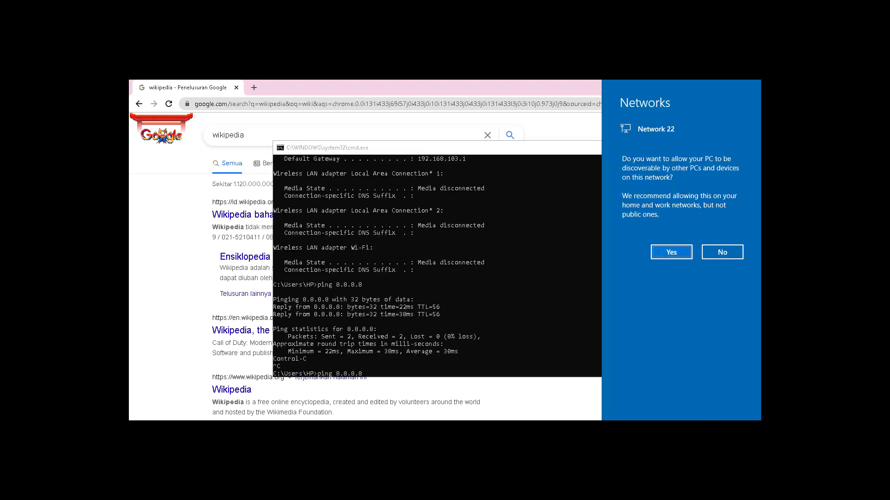
{"action": "left_click", "coordinate": [675, 251]}
{"action": "left_click", "coordinate": [533, 307]}
{"action": "key", "text": "Up"}
{"action": "key", "text": "Return"}
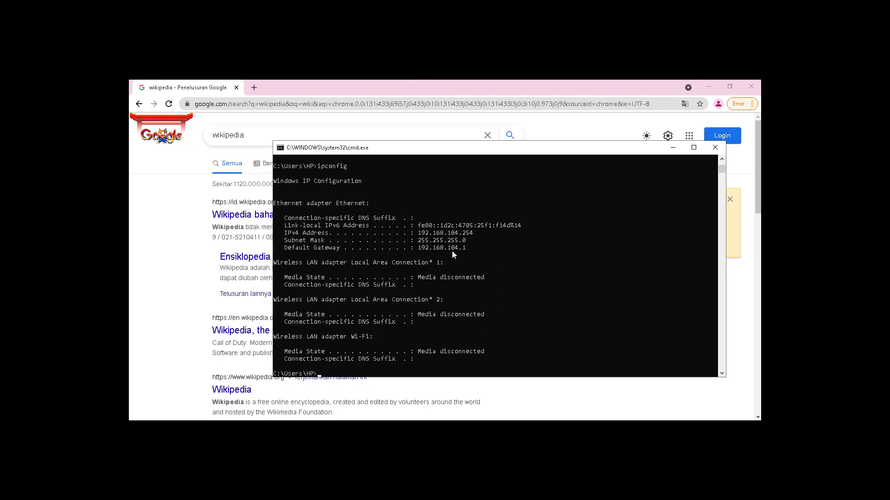
Open 1cak.com in Chrome to test browsing, and minimize the browser
{"action": "left_click", "coordinate": [335, 82]}
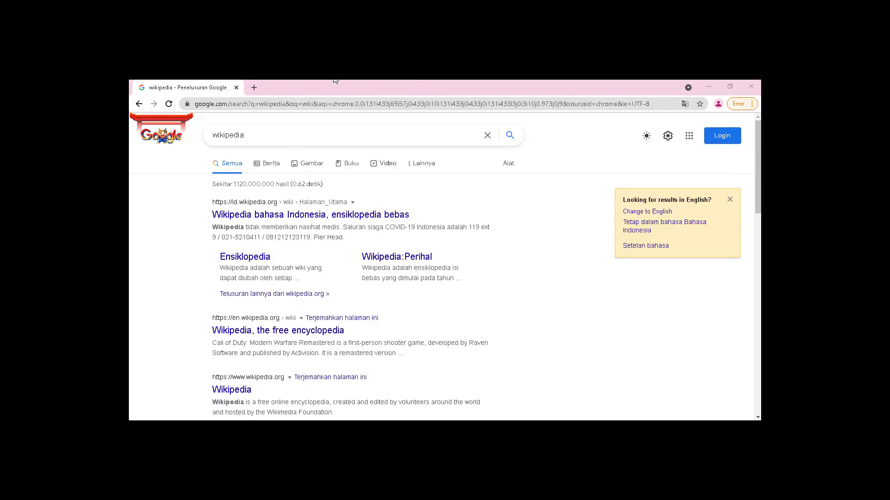
{"action": "left_click", "coordinate": [328, 106]}
{"action": "key", "text": "BackSpace"}
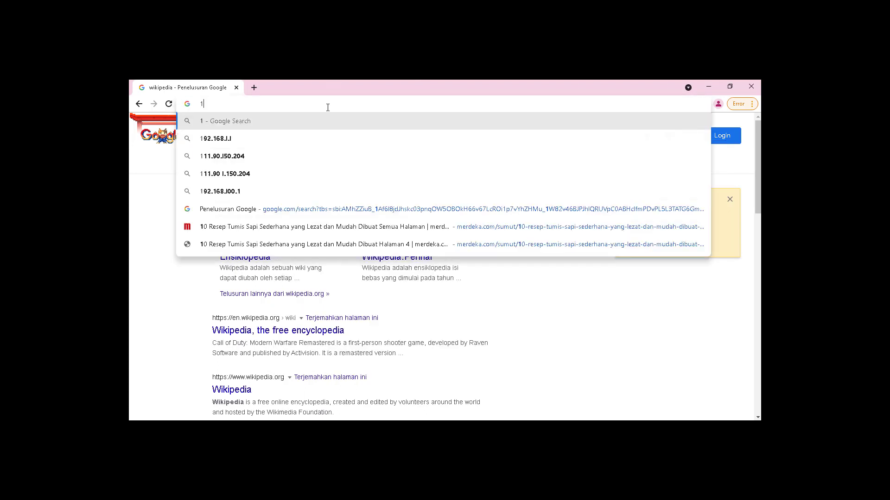
{"action": "type", "text": "1cak.com"}
{"action": "key", "text": "Return"}
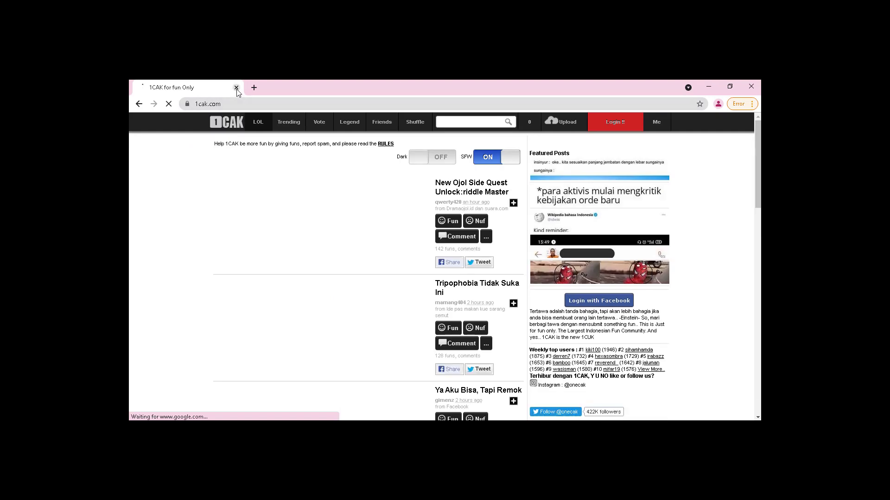
{"action": "left_click", "coordinate": [707, 88]}
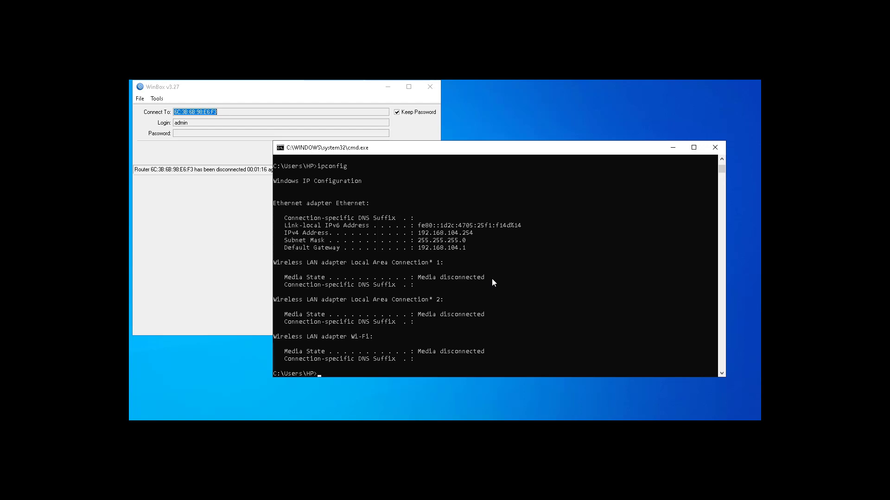
Rerun ipconfig in the Command Prompt until the Ethernet adapter's address on the next router port can be checked
{"action": "key", "text": "Up"}
{"action": "key", "text": "Return"}
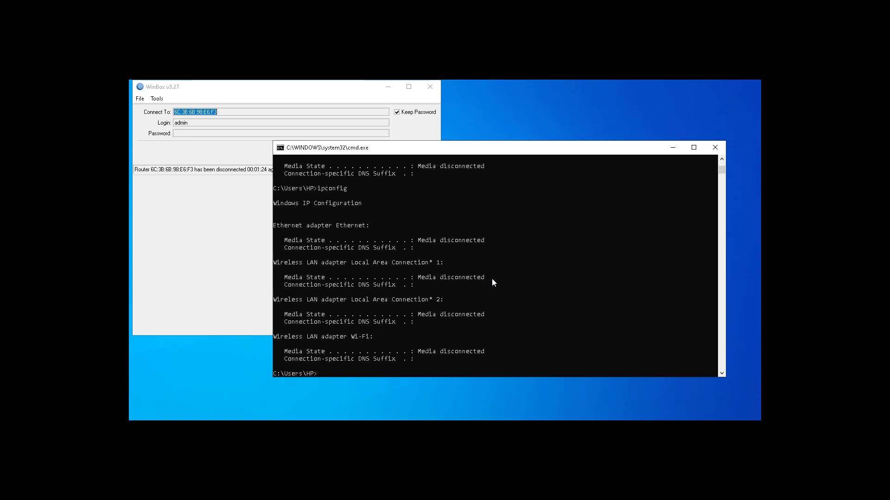
{"action": "key", "text": "Up"}
{"action": "key", "text": "Return"}
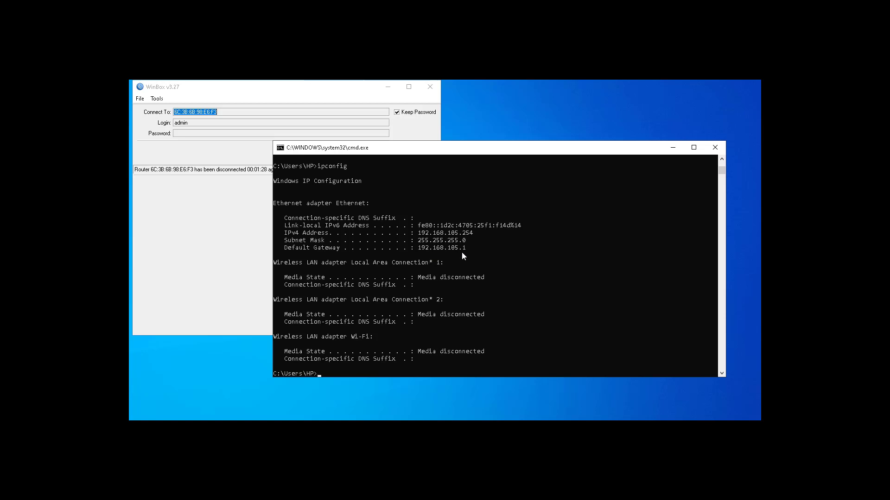
Repeat the ping to 8.8.8.8 from the newly connected port and interrupt it after a few replies
{"action": "key", "text": "Up"}
{"action": "key", "text": "Up"}
{"action": "key", "text": "Return"}
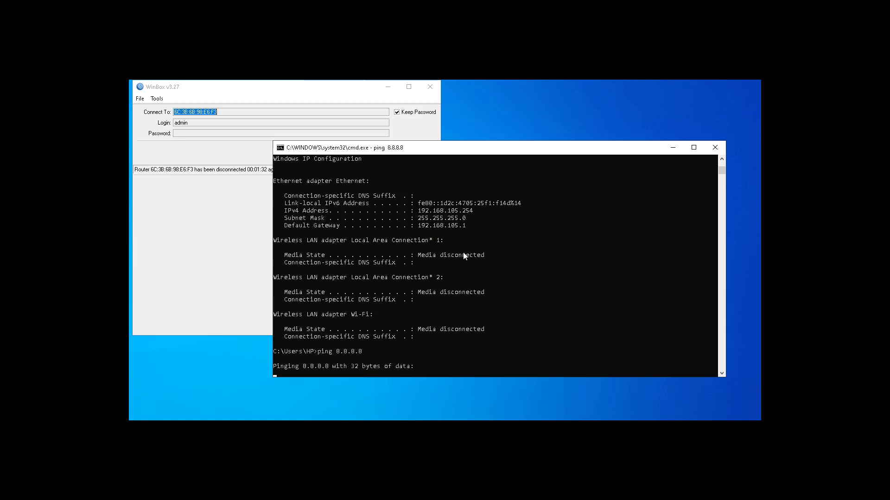
{"action": "key", "text": "ctrl+c"}
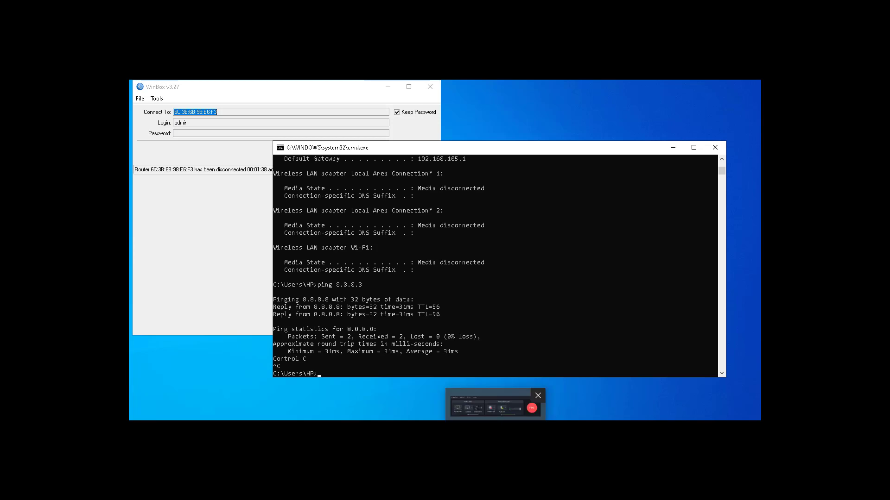
Search for facebook in Chrome to test browsing from the newly connected port, and minimize the browser
{"action": "left_click", "coordinate": [379, 398]}
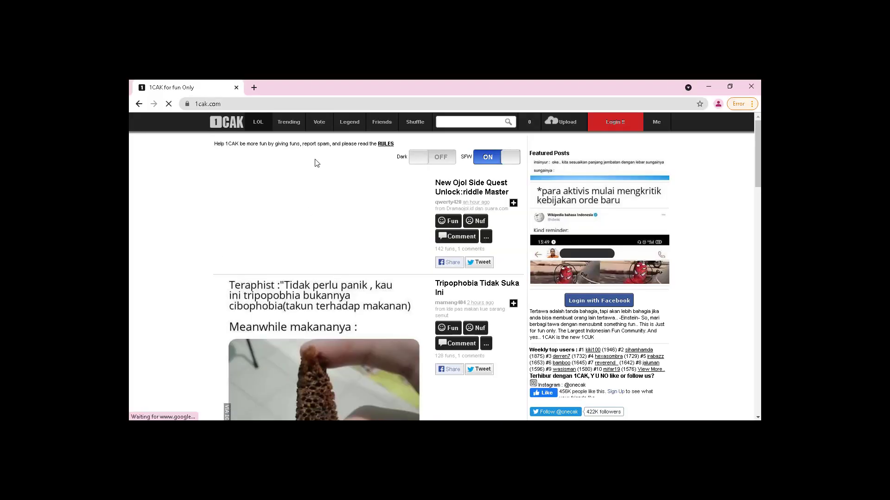
{"action": "left_click", "coordinate": [244, 104]}
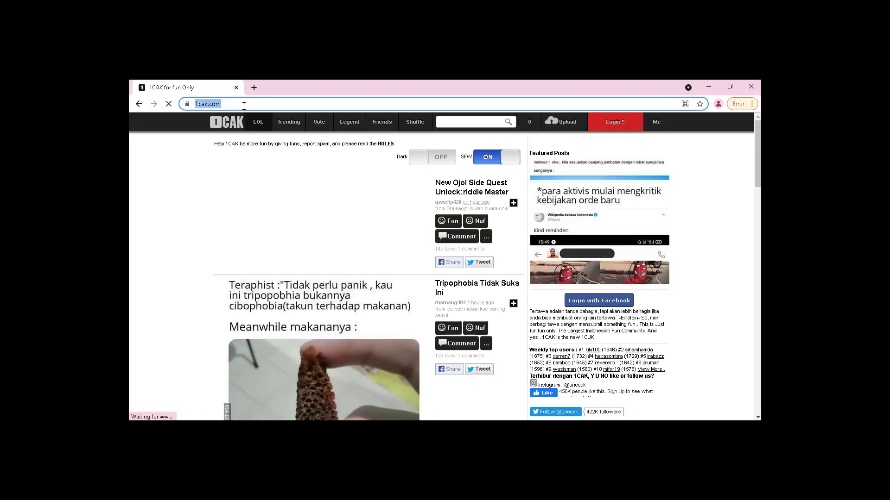
{"action": "type", "text": "face"}
{"action": "key", "text": "Return"}
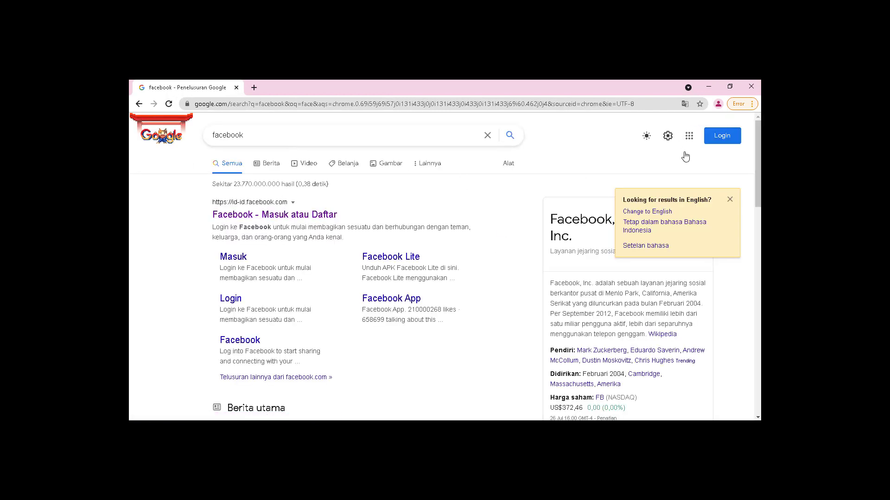
{"action": "left_click", "coordinate": [707, 88]}
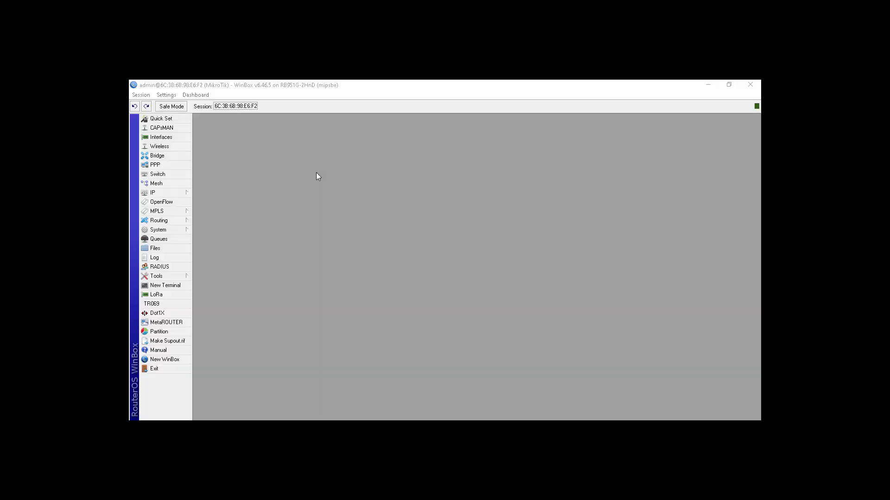
Switch to WinBox, configure wlan1 in ap bridge mode with the SSID smkr, and enable the interface
{"action": "left_click", "coordinate": [173, 147]}
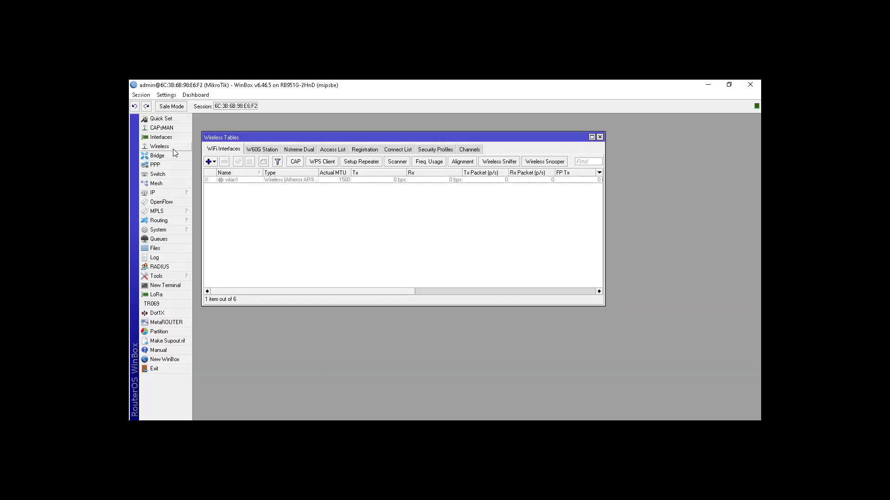
{"action": "left_click", "coordinate": [251, 182]}
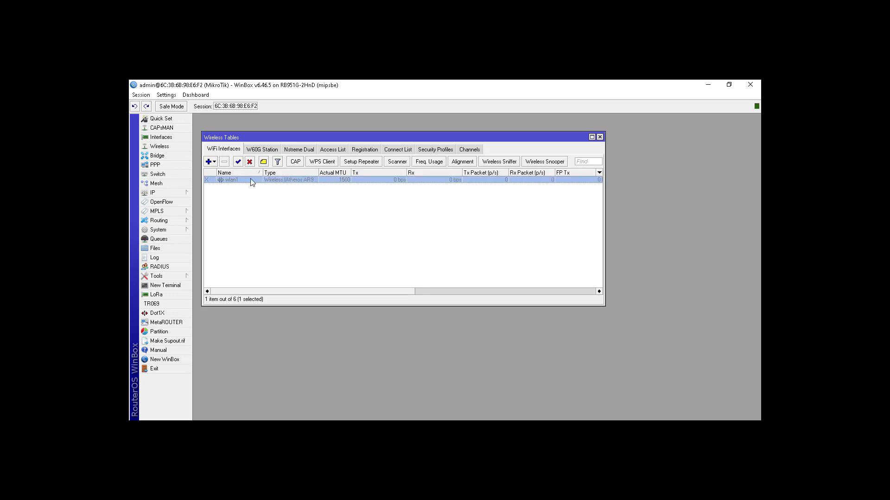
{"action": "double_click", "coordinate": [251, 180]}
{"action": "left_click", "coordinate": [312, 147]}
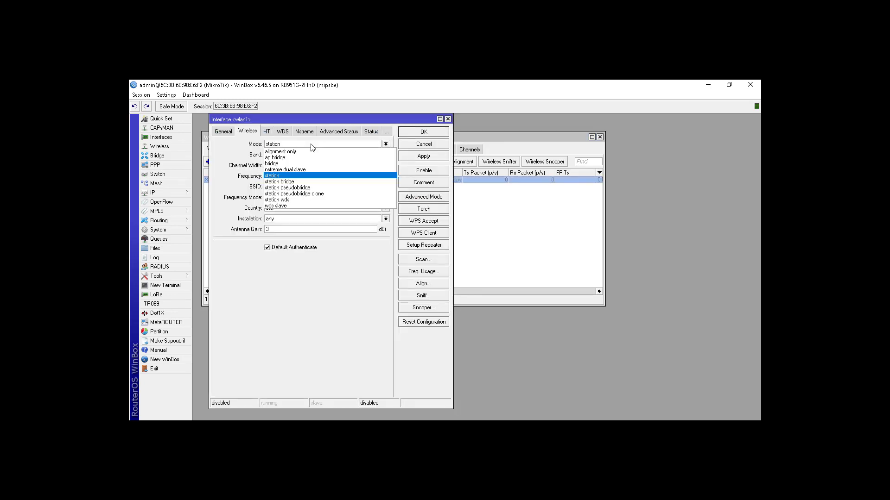
{"action": "left_click", "coordinate": [312, 158]}
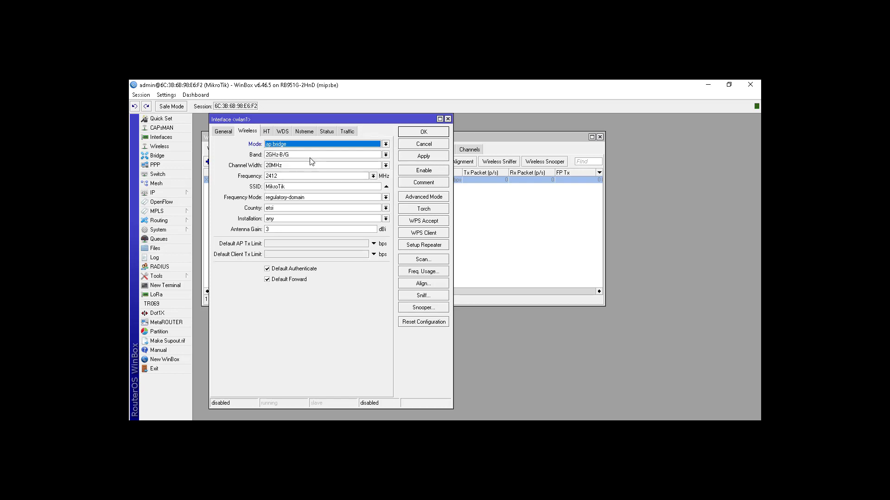
{"action": "double_click", "coordinate": [318, 186]}
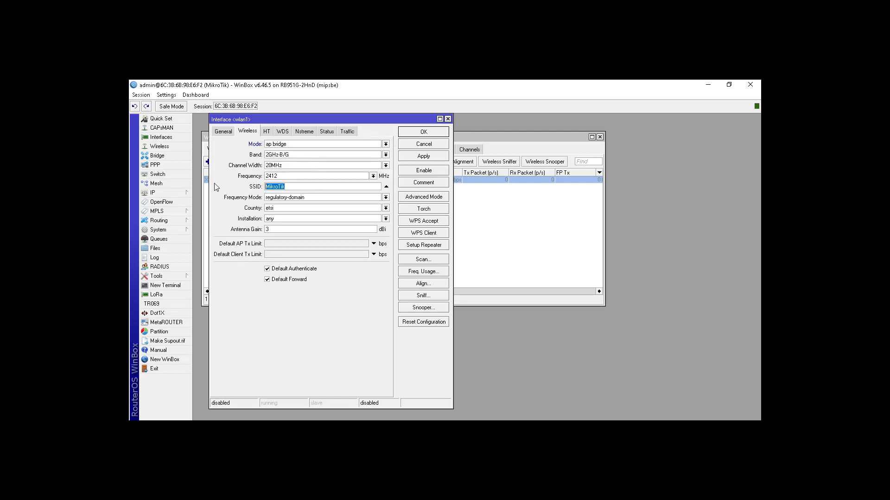
{"action": "type", "text": "smkrajasa"}
{"action": "left_click", "coordinate": [437, 135]}
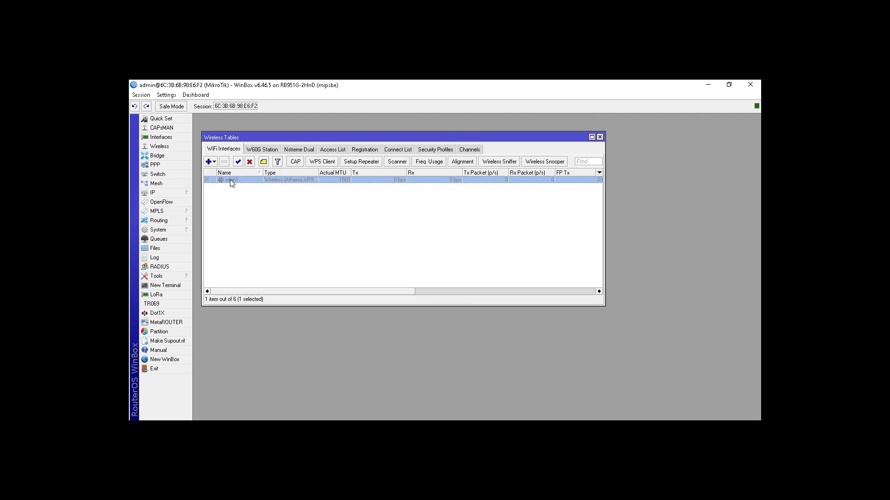
{"action": "left_click", "coordinate": [237, 161]}
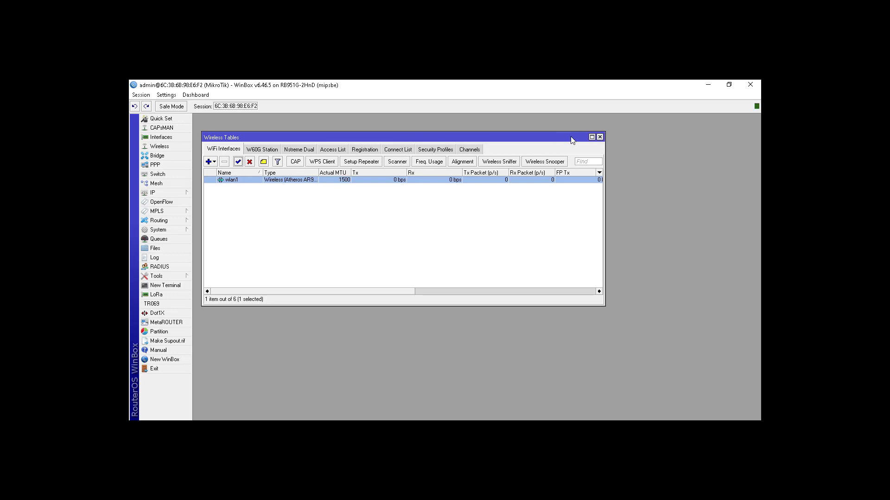
{"action": "left_click", "coordinate": [600, 137]}
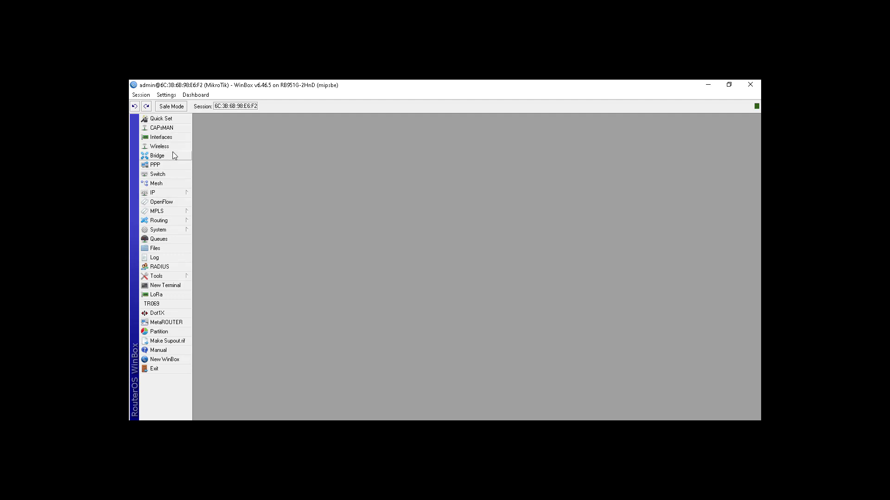
Start the Hotspot Setup on wlan1 with local address 192.168.106.1/24 and Masquerade Network enabled
{"action": "left_click", "coordinate": [178, 192]}
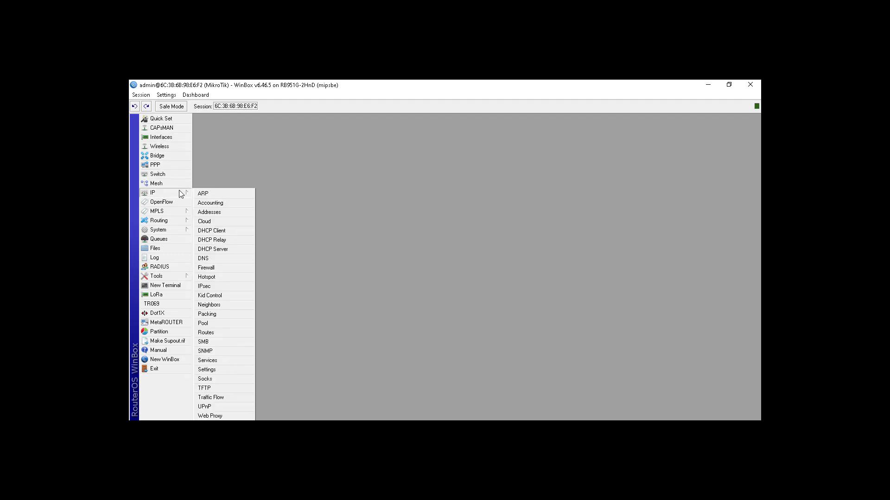
{"action": "left_click", "coordinate": [226, 276]}
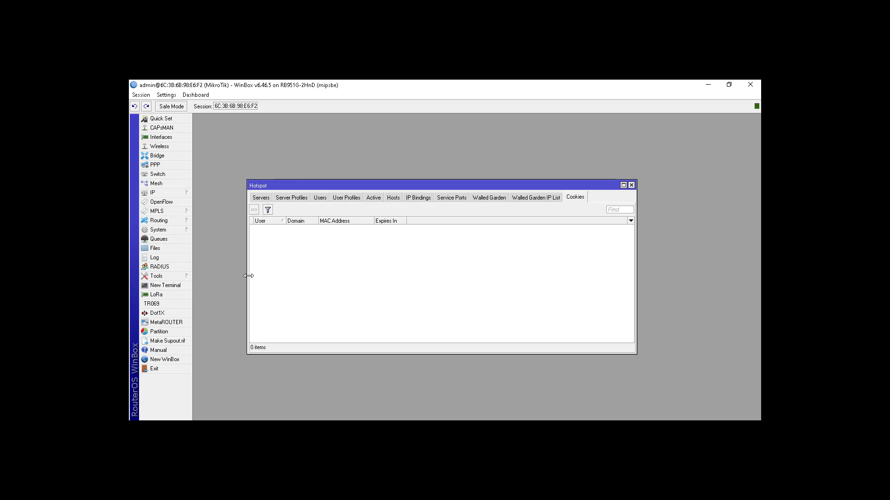
{"action": "left_click", "coordinate": [261, 197]}
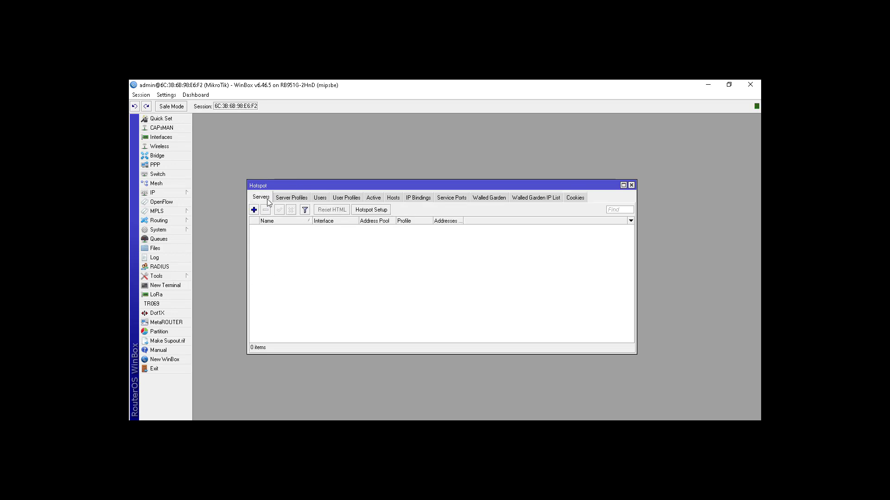
{"action": "left_click", "coordinate": [382, 210]}
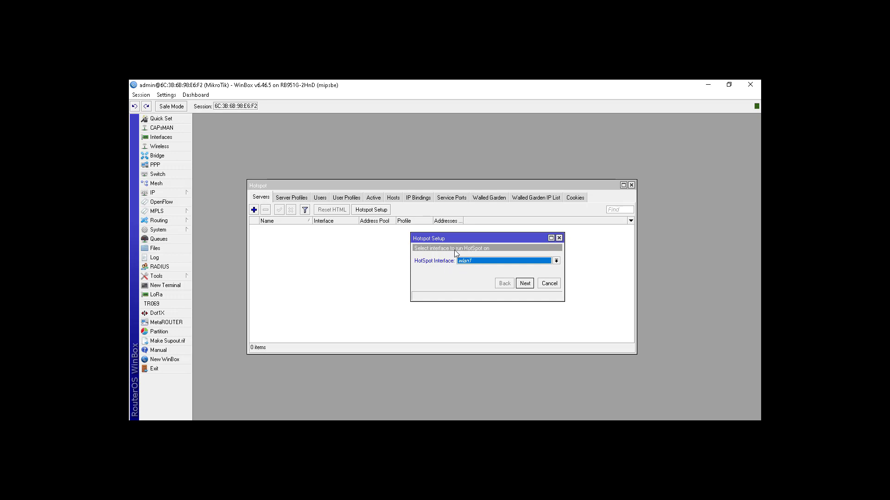
{"action": "left_click", "coordinate": [528, 284]}
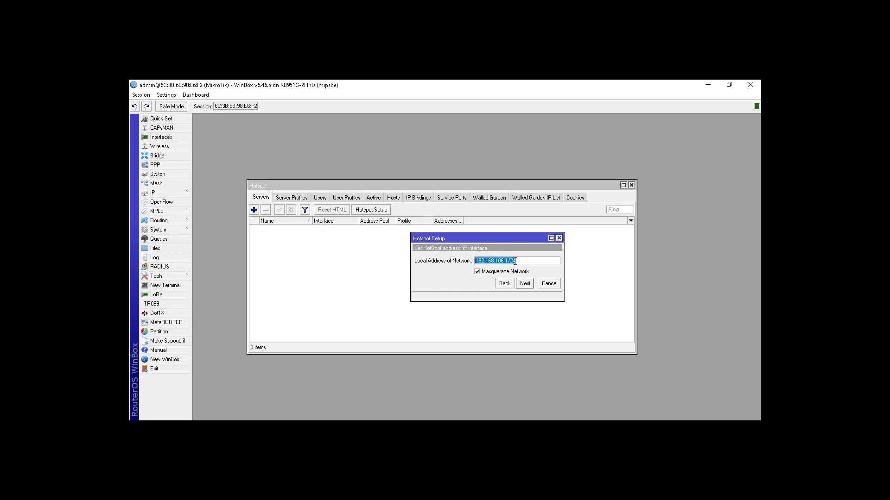
{"action": "left_click_drag", "start_coordinate": [509, 260], "coordinate": [475, 260]}
{"action": "key", "text": "End"}
{"action": "left_click", "coordinate": [524, 283]}
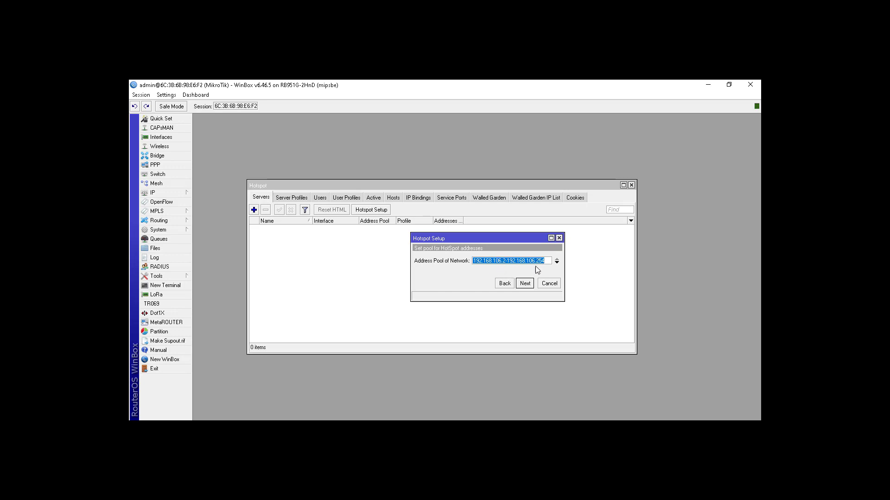
Complete the hotspot setup with pool 192.168.106.2-192.168.106.254, certificate none, SMTP server 0.0.0.0, and blank DNS servers and DNS name
{"action": "left_click", "coordinate": [525, 284]}
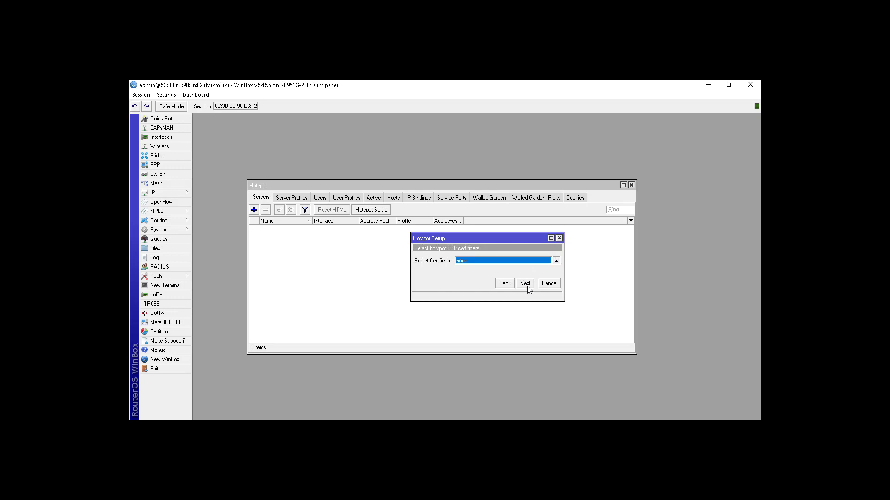
{"action": "left_click", "coordinate": [528, 287]}
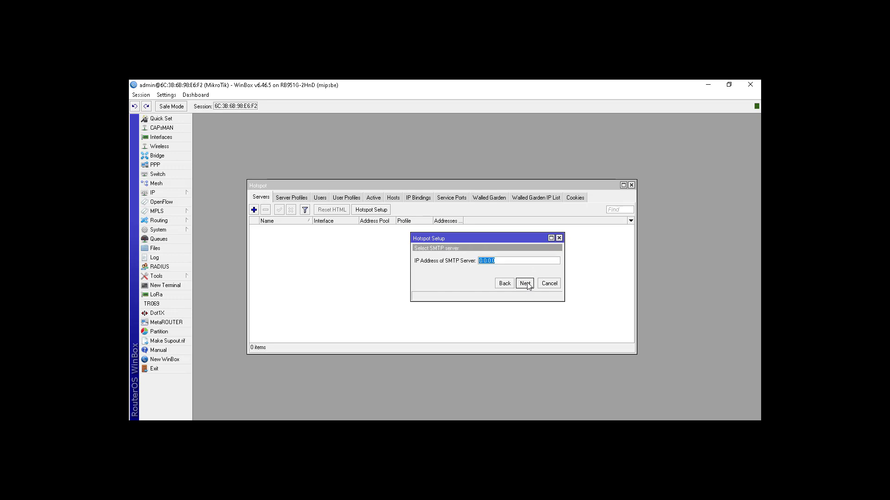
{"action": "left_click", "coordinate": [528, 285]}
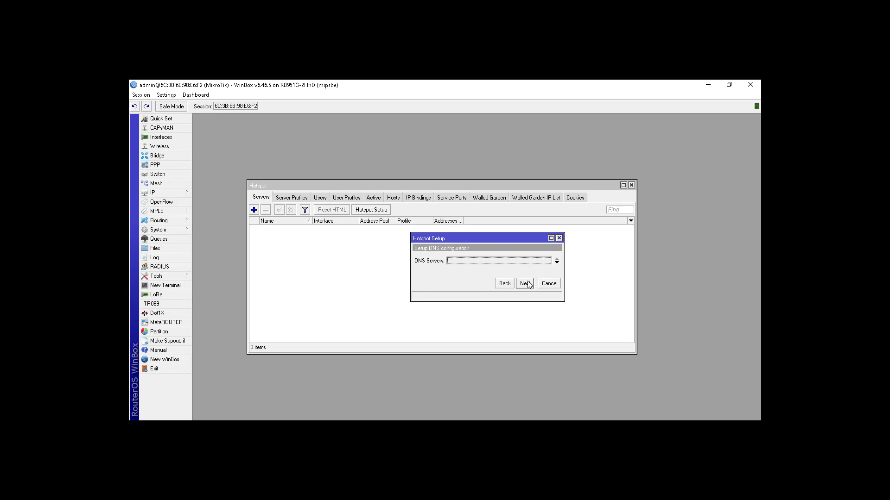
{"action": "left_click", "coordinate": [528, 286]}
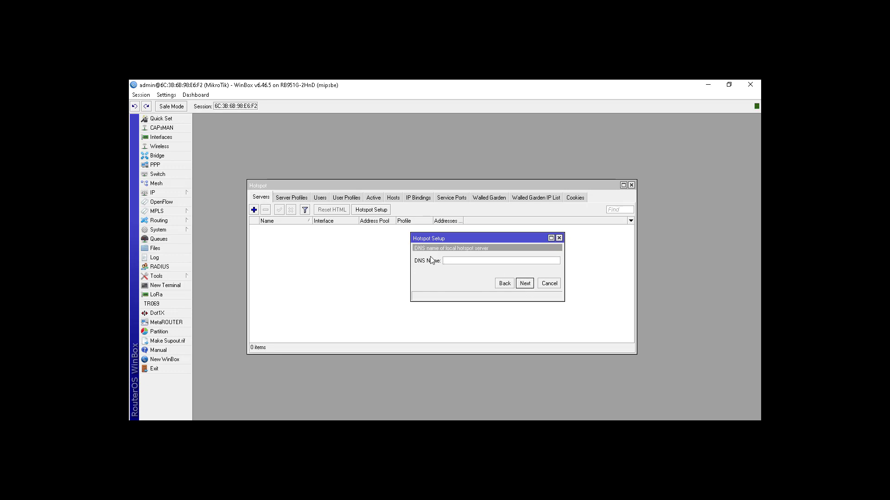
{"action": "left_click", "coordinate": [524, 283]}
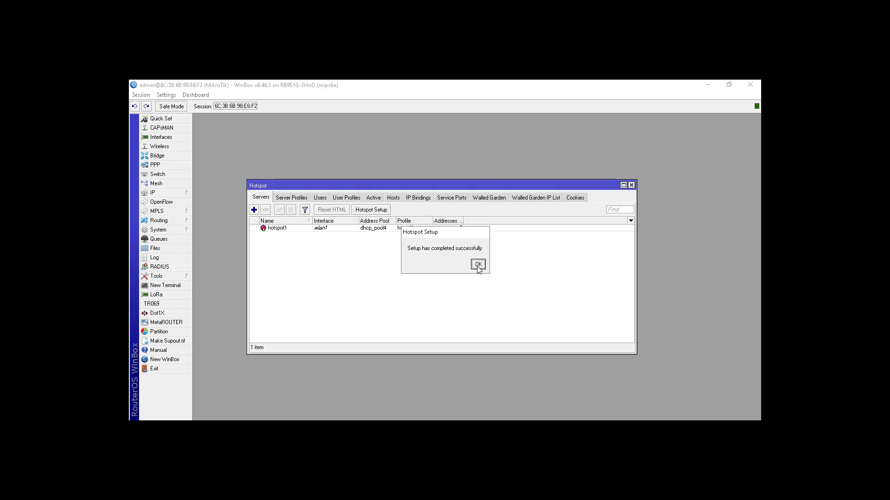
{"action": "left_click", "coordinate": [478, 263]}
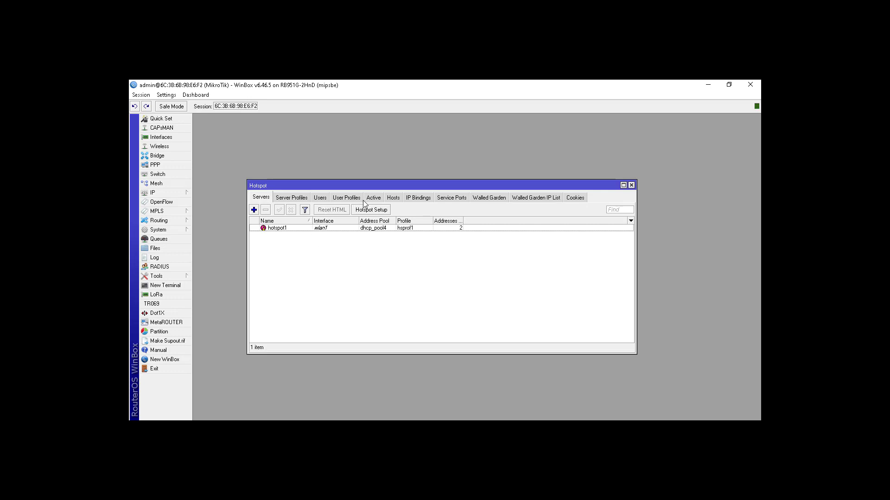
{"action": "left_click", "coordinate": [319, 200]}
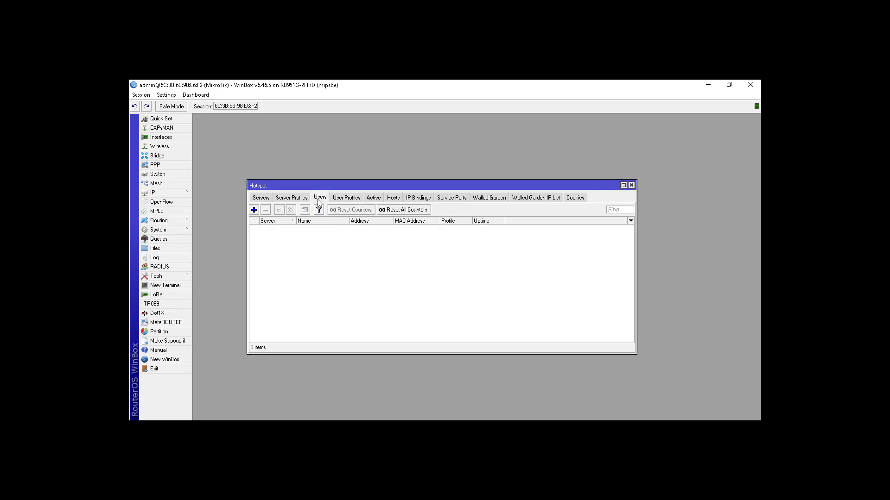
{"action": "left_click", "coordinate": [254, 211]}
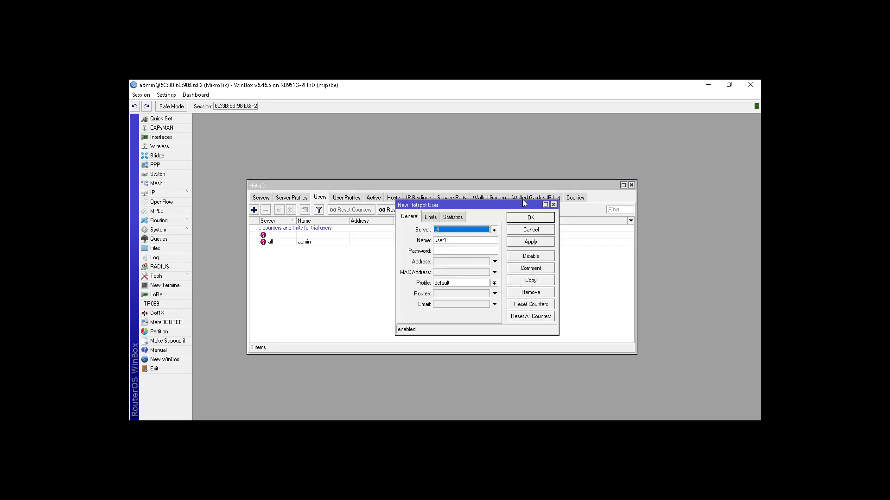
{"action": "left_click", "coordinate": [553, 204]}
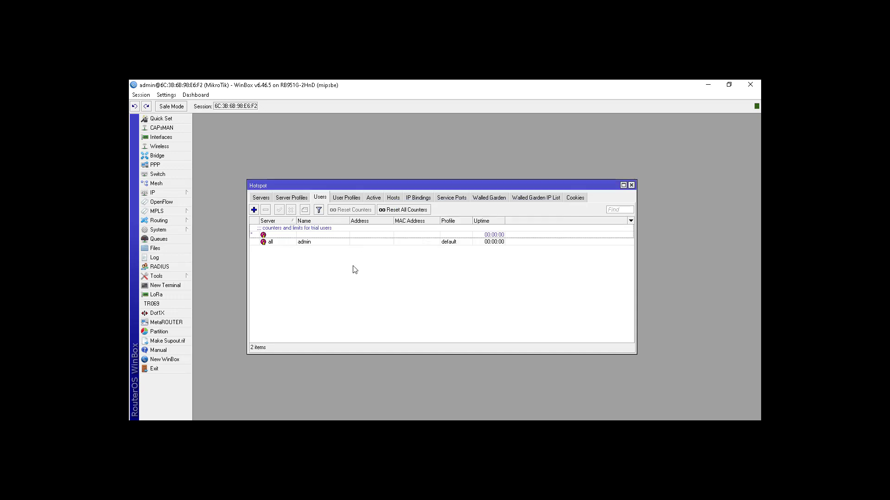
{"action": "left_click", "coordinate": [261, 198]}
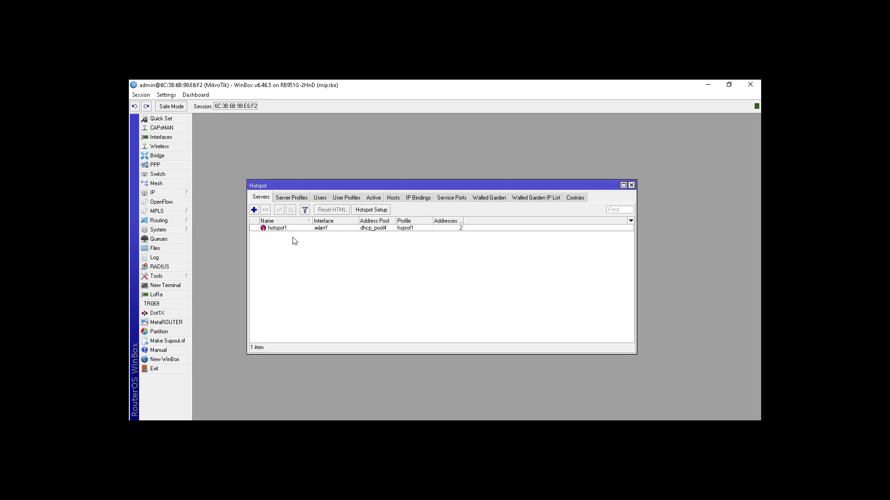
{"action": "left_click", "coordinate": [293, 200]}
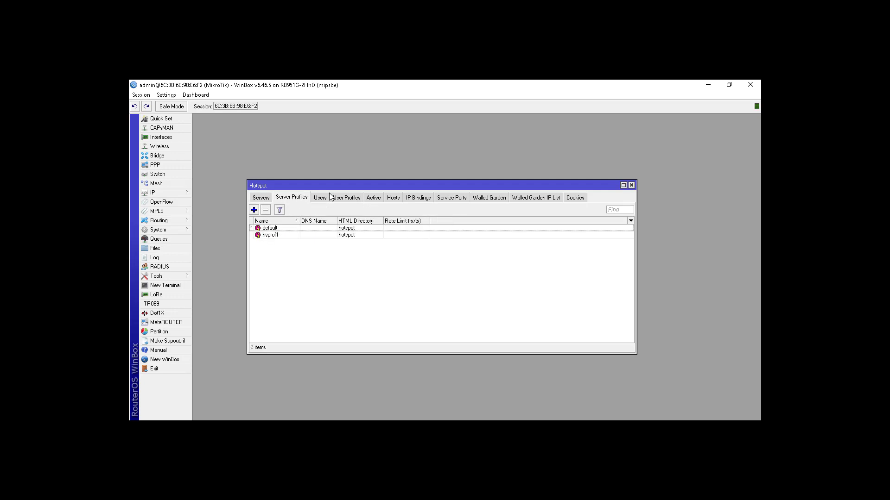
Add a hotspot user named rajasa on server all with the default profile, and enter the user's password
{"action": "left_click", "coordinate": [326, 194]}
{"action": "left_click", "coordinate": [254, 211]}
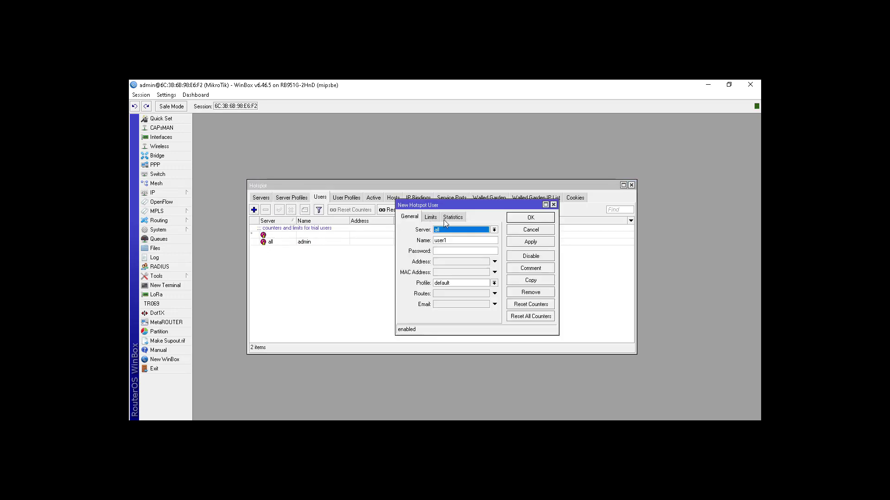
{"action": "left_click", "coordinate": [494, 230]}
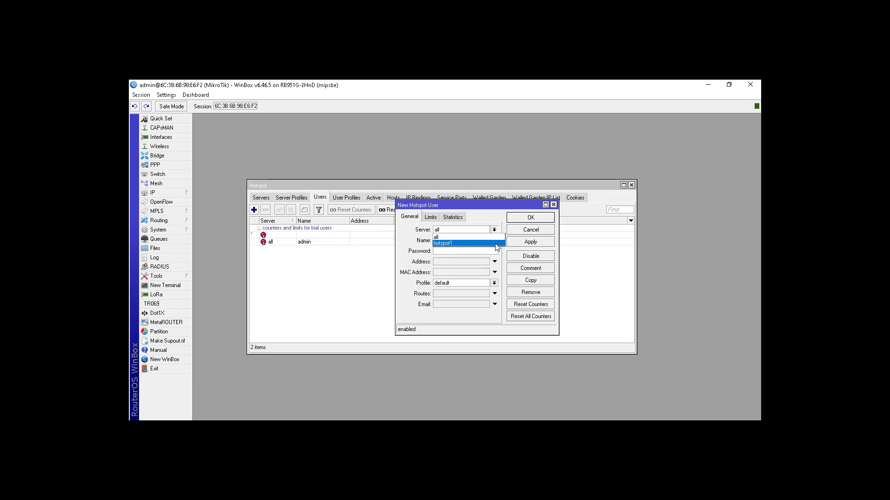
{"action": "left_click", "coordinate": [468, 237]}
{"action": "key", "text": "Tab"}
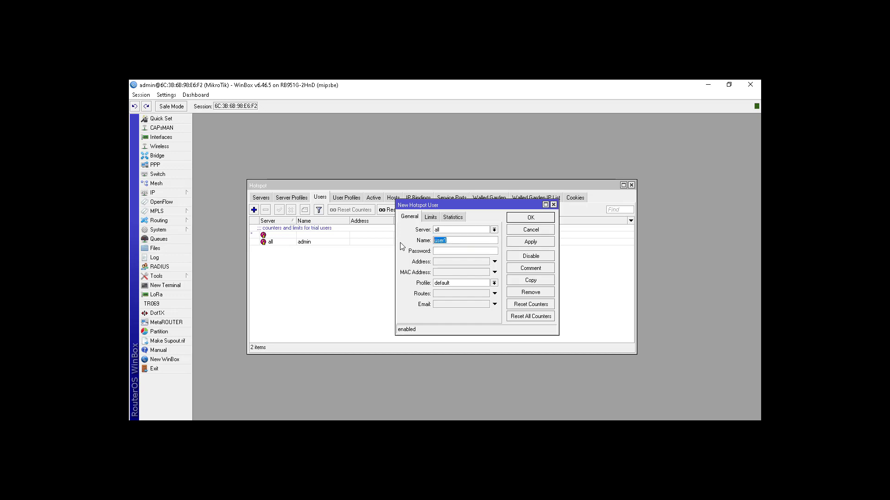
{"action": "type", "text": "rajasa"}
{"action": "left_click", "coordinate": [441, 250]}
{"action": "type", "text": "****"}
{"action": "left_click", "coordinate": [527, 218]}
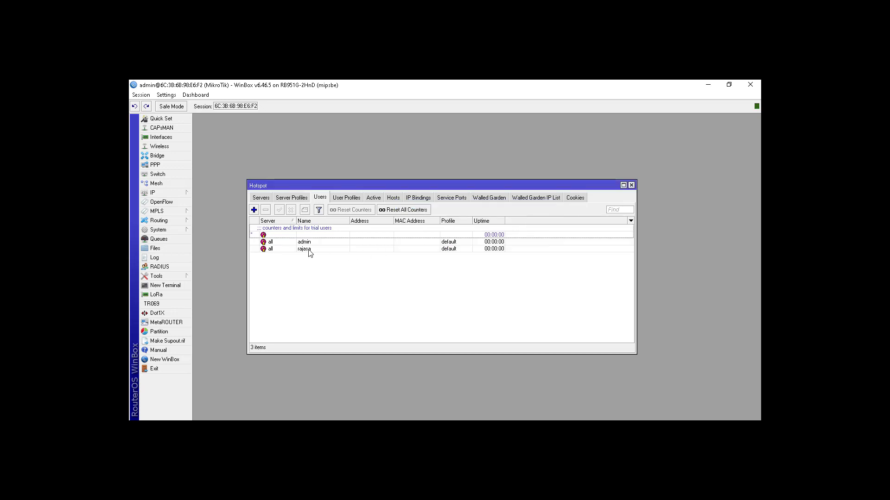
{"action": "left_click", "coordinate": [266, 200]}
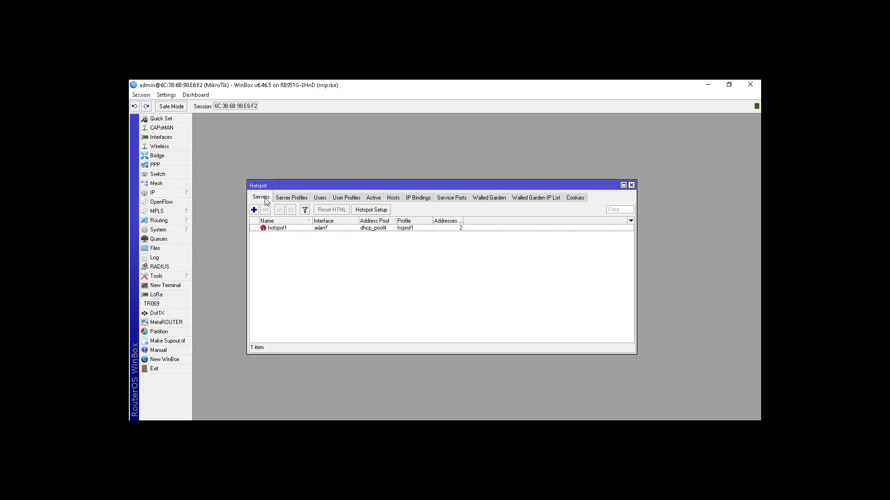
{"action": "left_click", "coordinate": [323, 201]}
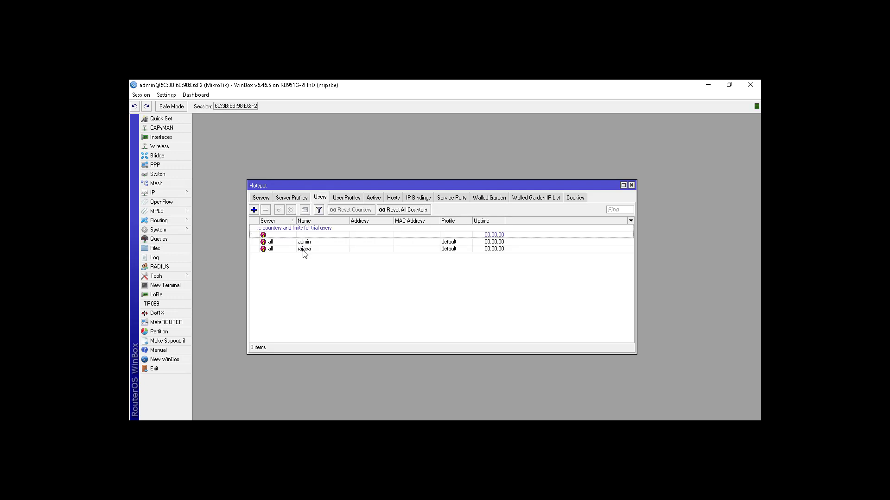
Close the Hotspot window, restart the computer's Wi-Fi, and connect to the open smkrajasa 2 network
{"action": "left_click", "coordinate": [632, 185]}
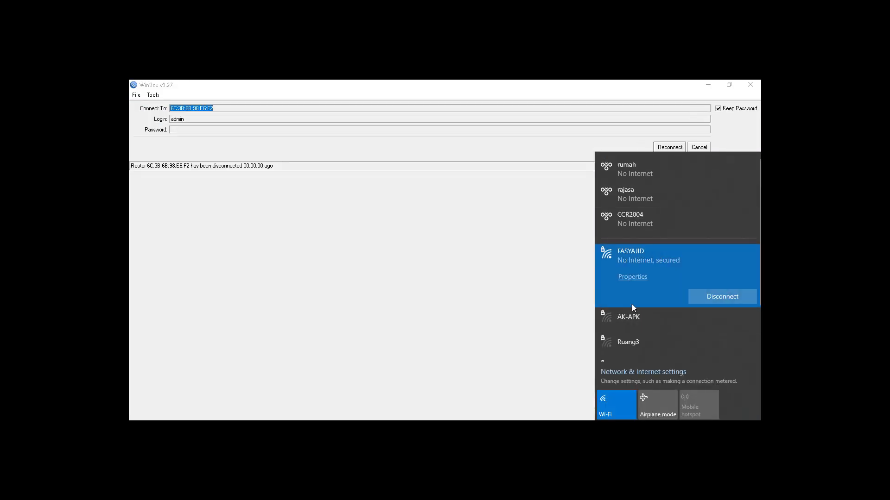
{"action": "scroll", "coordinate": [649, 326], "scroll_direction": "down", "scroll_amount": 3}
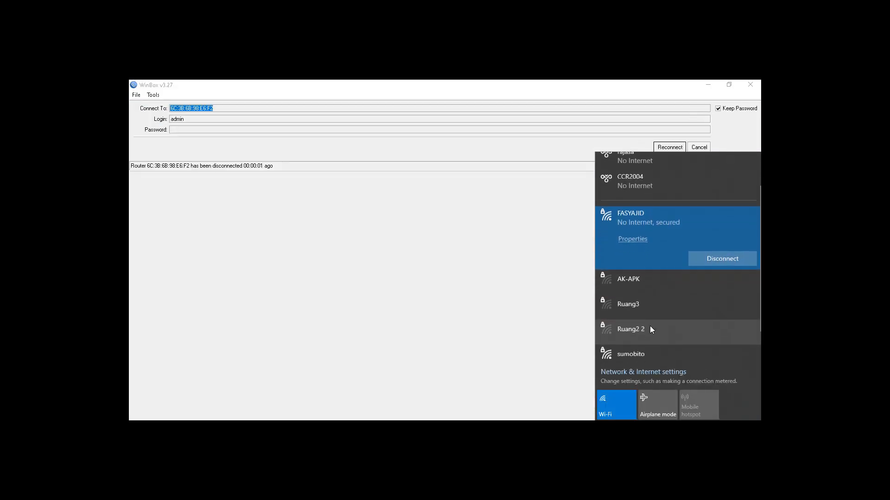
{"action": "scroll", "coordinate": [660, 334], "scroll_direction": "up", "scroll_amount": 3}
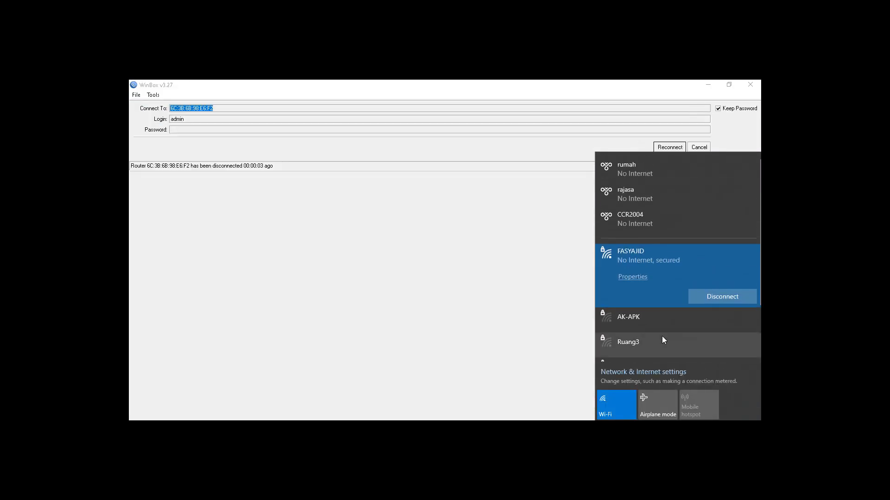
{"action": "scroll", "coordinate": [662, 337], "scroll_direction": "down", "scroll_amount": 3}
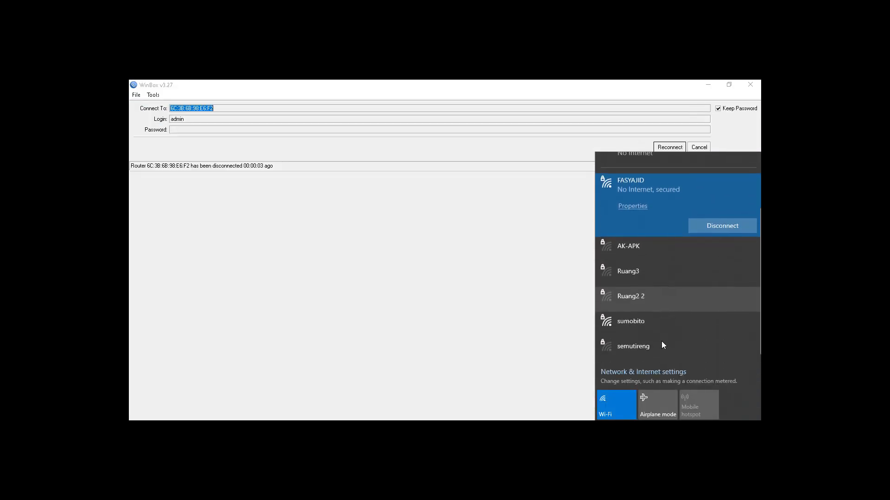
{"action": "left_click", "coordinate": [626, 404]}
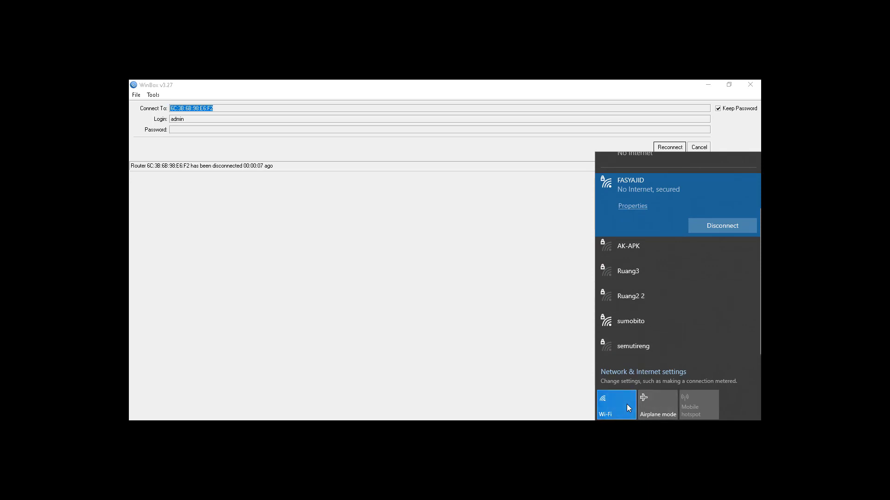
{"action": "left_click", "coordinate": [626, 404]}
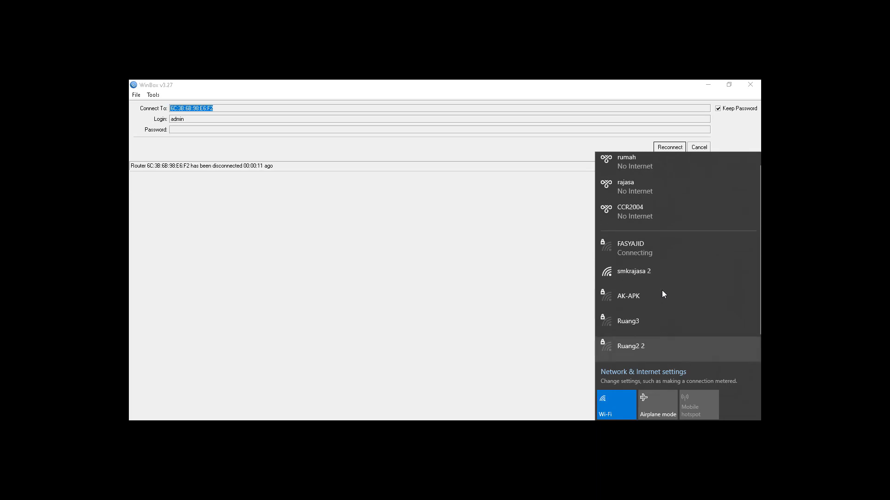
{"action": "left_click", "coordinate": [629, 282]}
{"action": "left_click", "coordinate": [721, 348]}
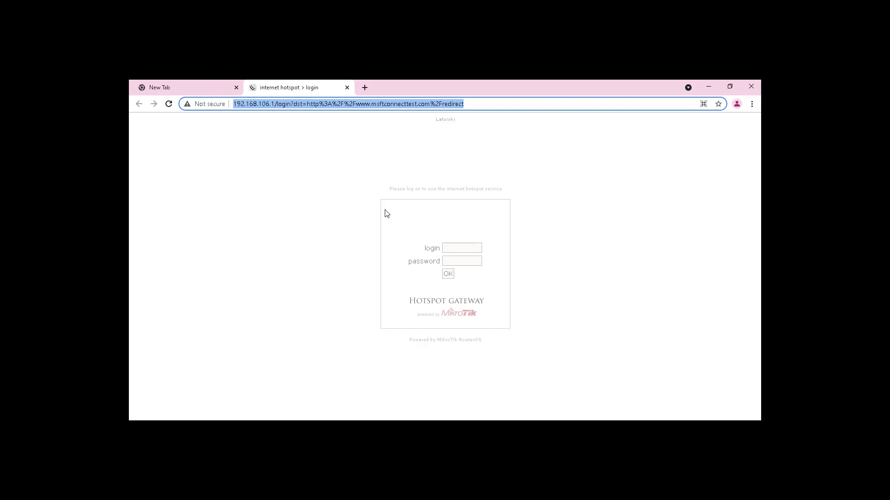
Log in to the hotspot gateway page as rajasa with the hotspot user's password
{"action": "left_click", "coordinate": [463, 248]}
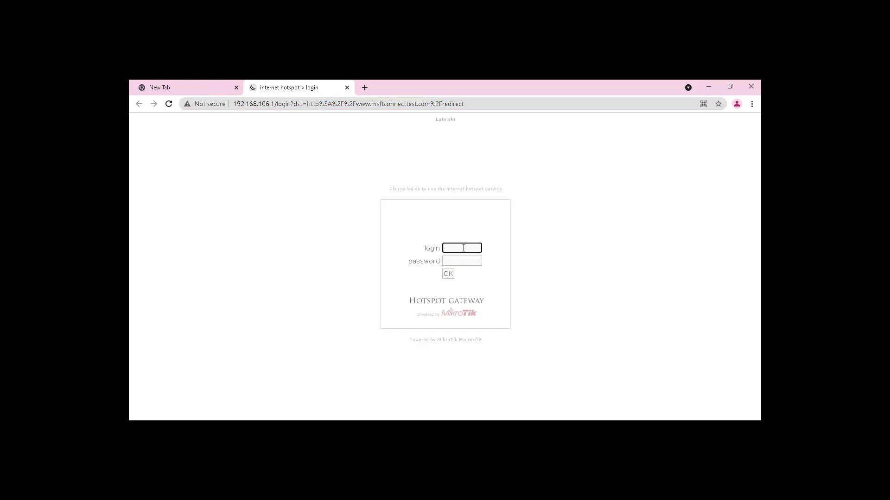
{"action": "type", "text": "rajasa"}
{"action": "key", "text": "Tab"}
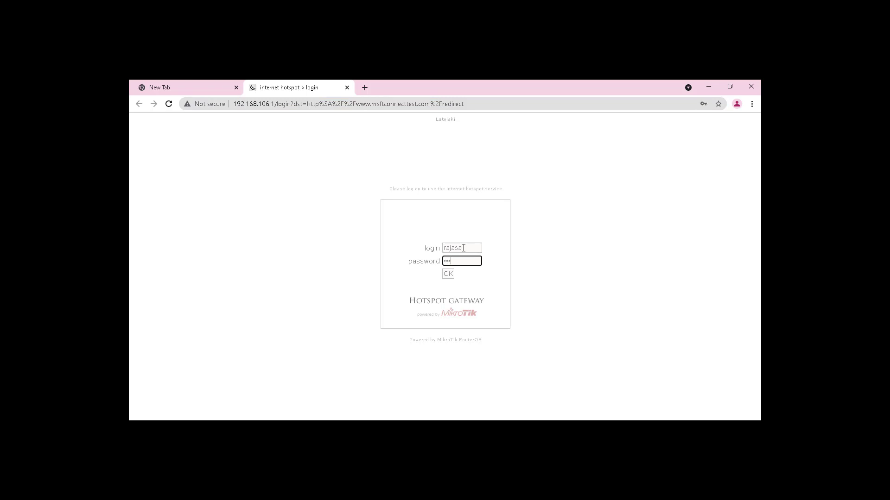
{"action": "left_click", "coordinate": [452, 276]}
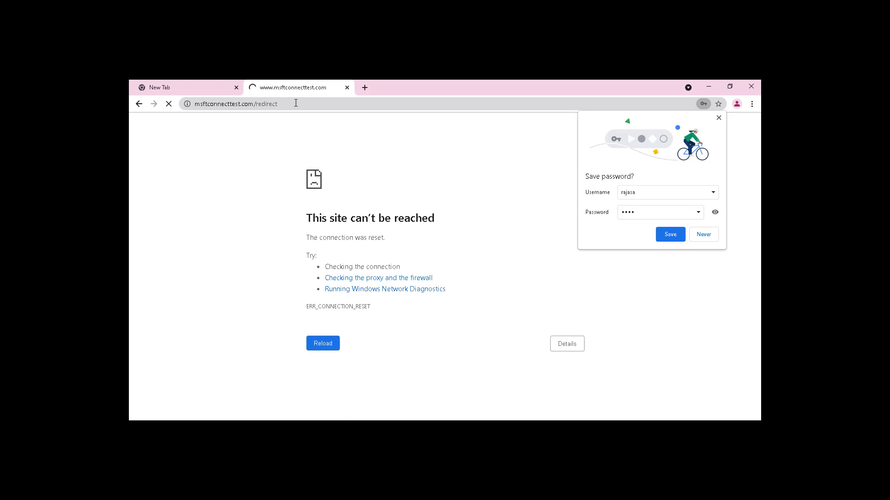
Test internet access by searching for youtube in a new tab, and check the msftconnecttest.com redirect page
{"action": "left_click", "coordinate": [276, 105]}
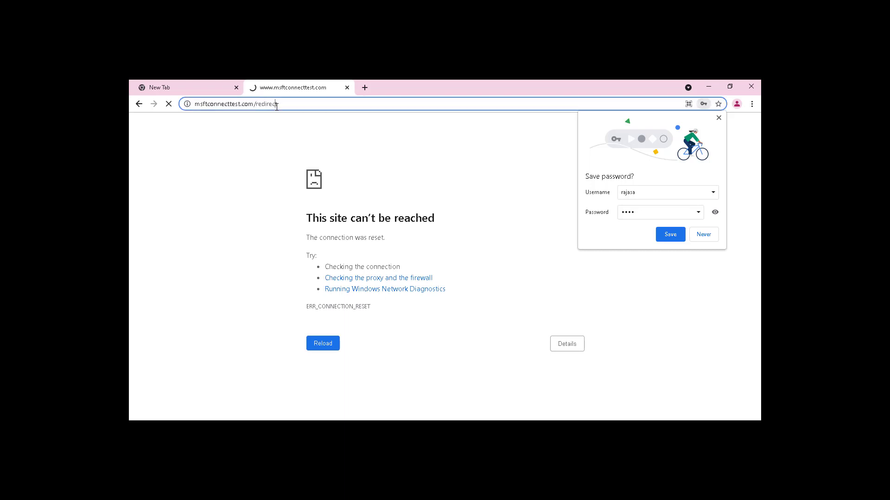
{"action": "left_click", "coordinate": [364, 88]}
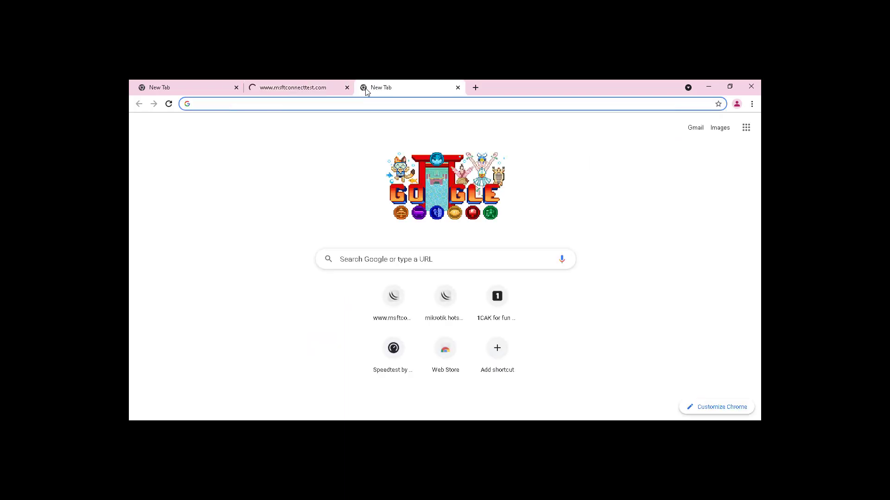
{"action": "type", "text": "you"}
{"action": "key", "text": "Return"}
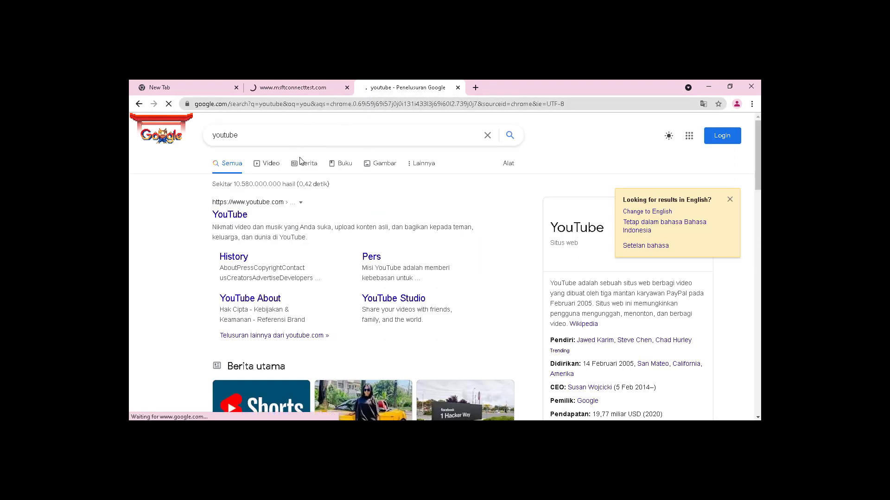
{"action": "left_click", "coordinate": [286, 84]}
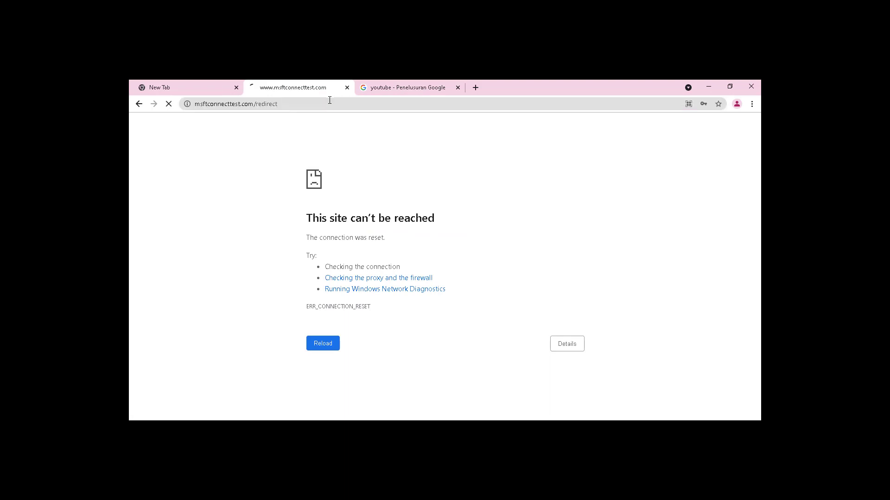
{"action": "left_click", "coordinate": [394, 88]}
Search Google for google translate and wikipedia in another new tab to test the hotspot connection
{"action": "left_click", "coordinate": [474, 87]}
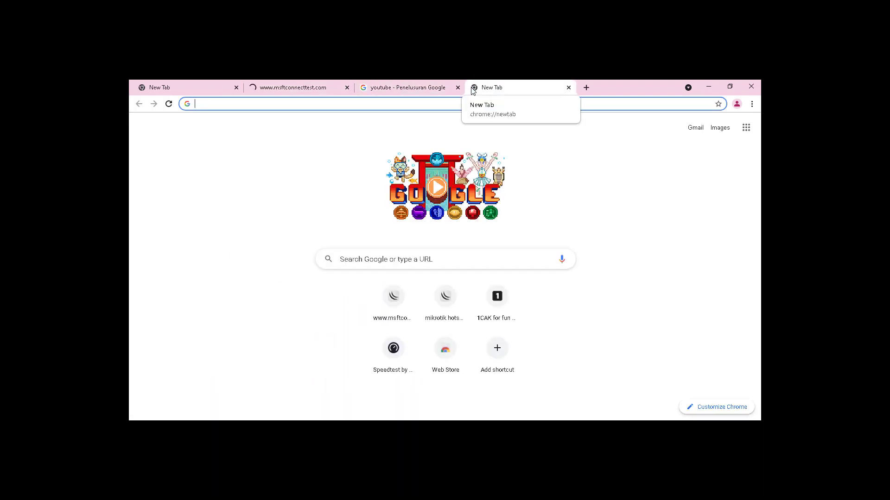
{"action": "type", "text": "google translate"}
{"action": "key", "text": "Return"}
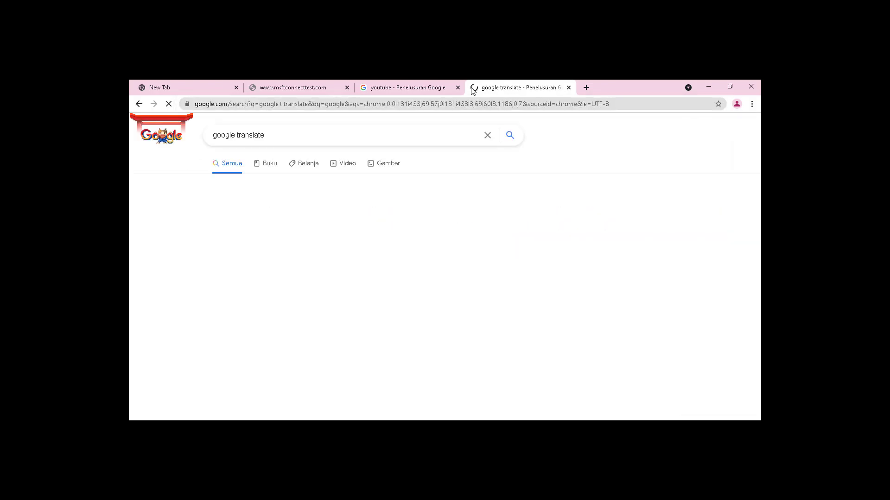
{"action": "left_click", "coordinate": [485, 105]}
{"action": "type", "text": "wik"}
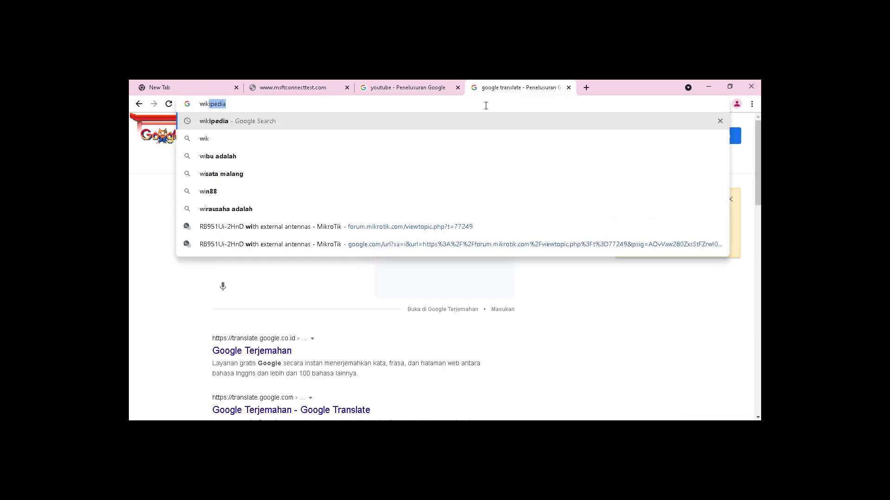
{"action": "key", "text": "Return"}
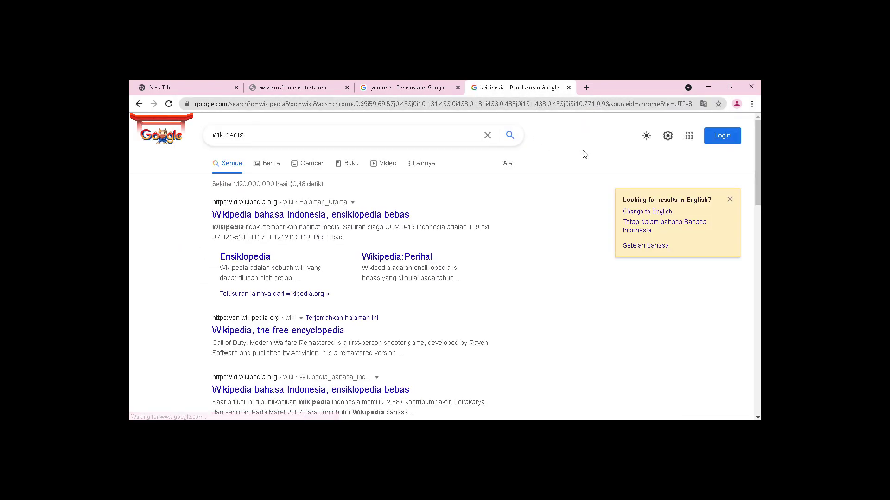
Close the youtube search tab and select the web address of the wikipedia results page
{"action": "left_click", "coordinate": [440, 85]}
{"action": "left_click", "coordinate": [458, 87]}
{"action": "left_click", "coordinate": [461, 104]}
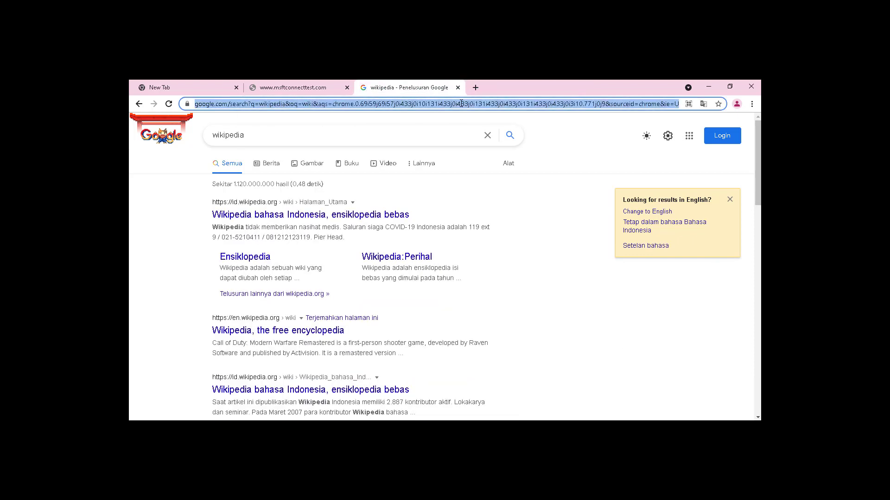